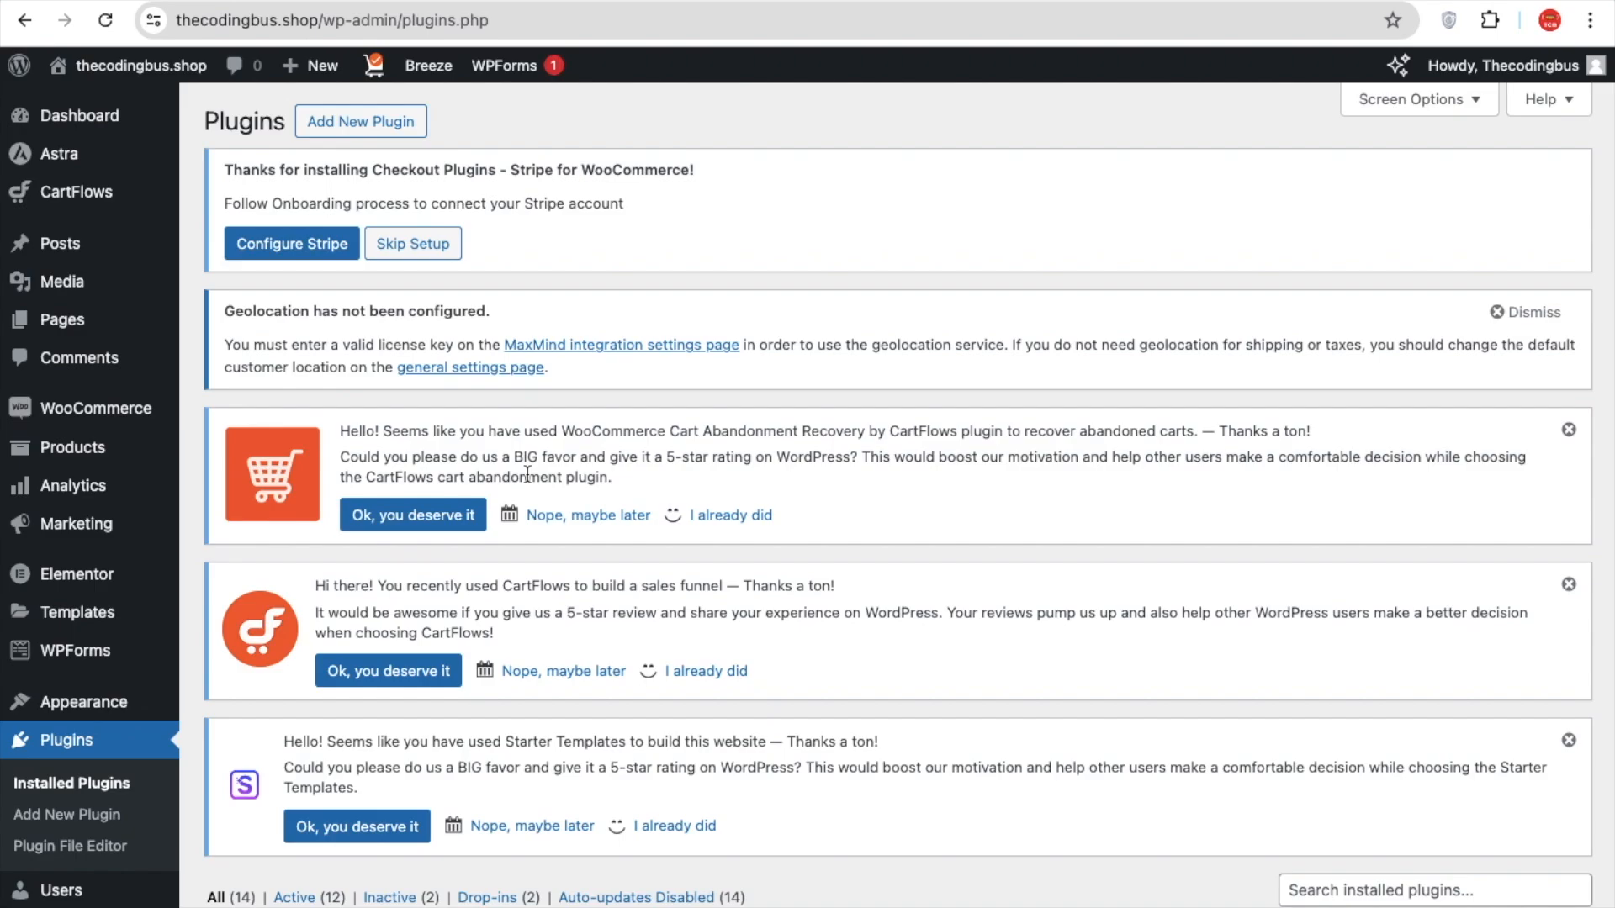
Switch to Cloudways and launch a staging application for TCB Shopping New on the same server, tcb server New
click(160, 0)
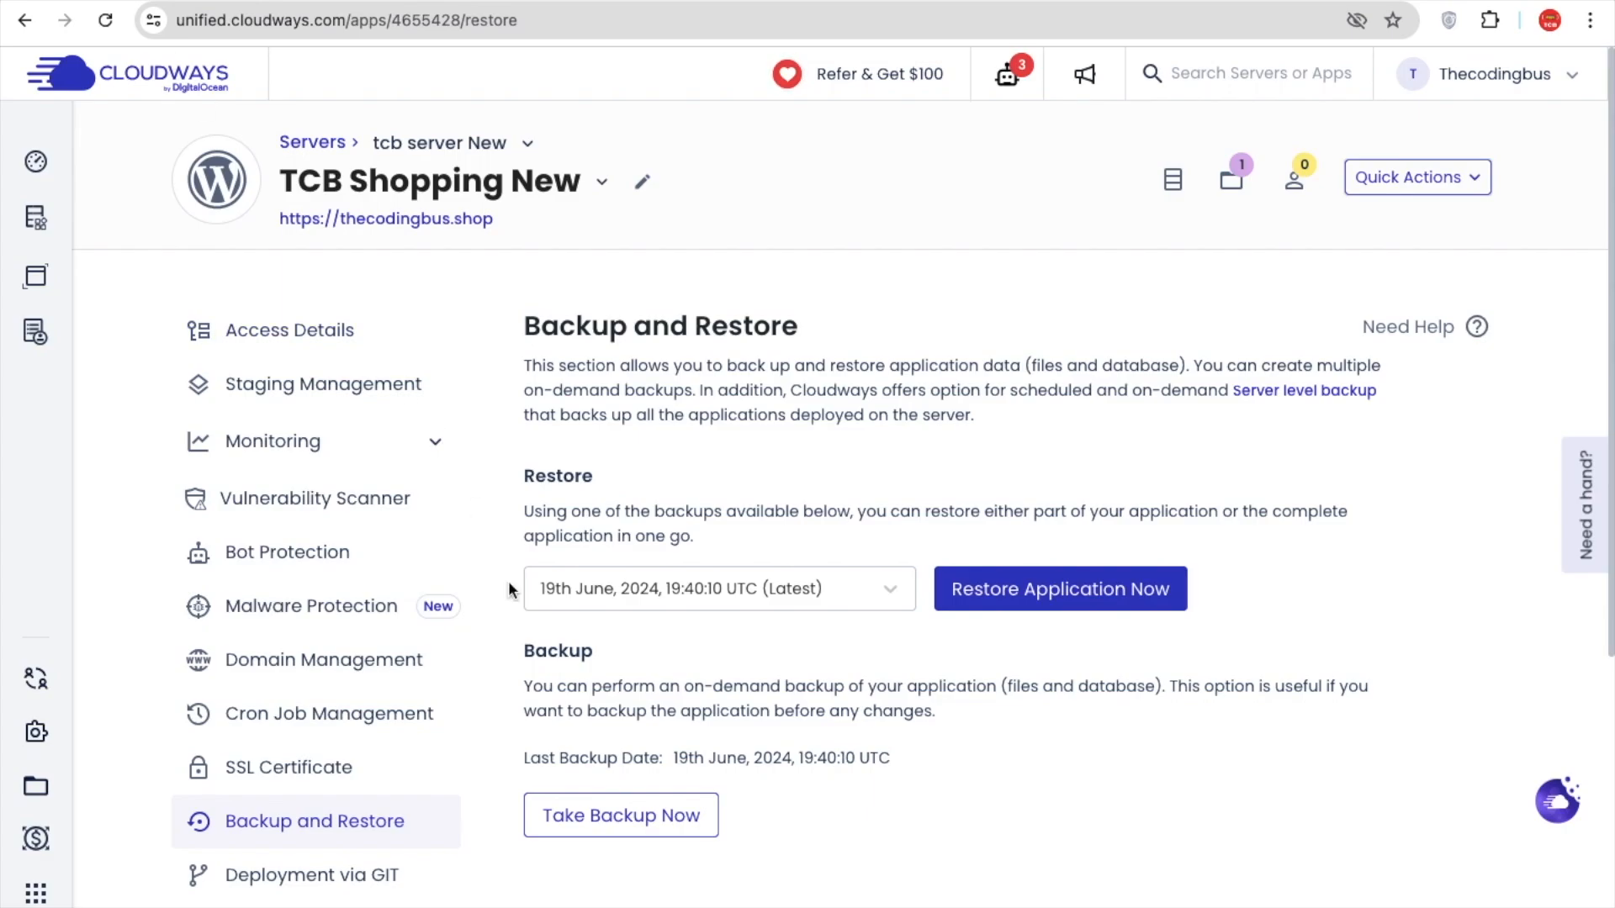
click(373, 398)
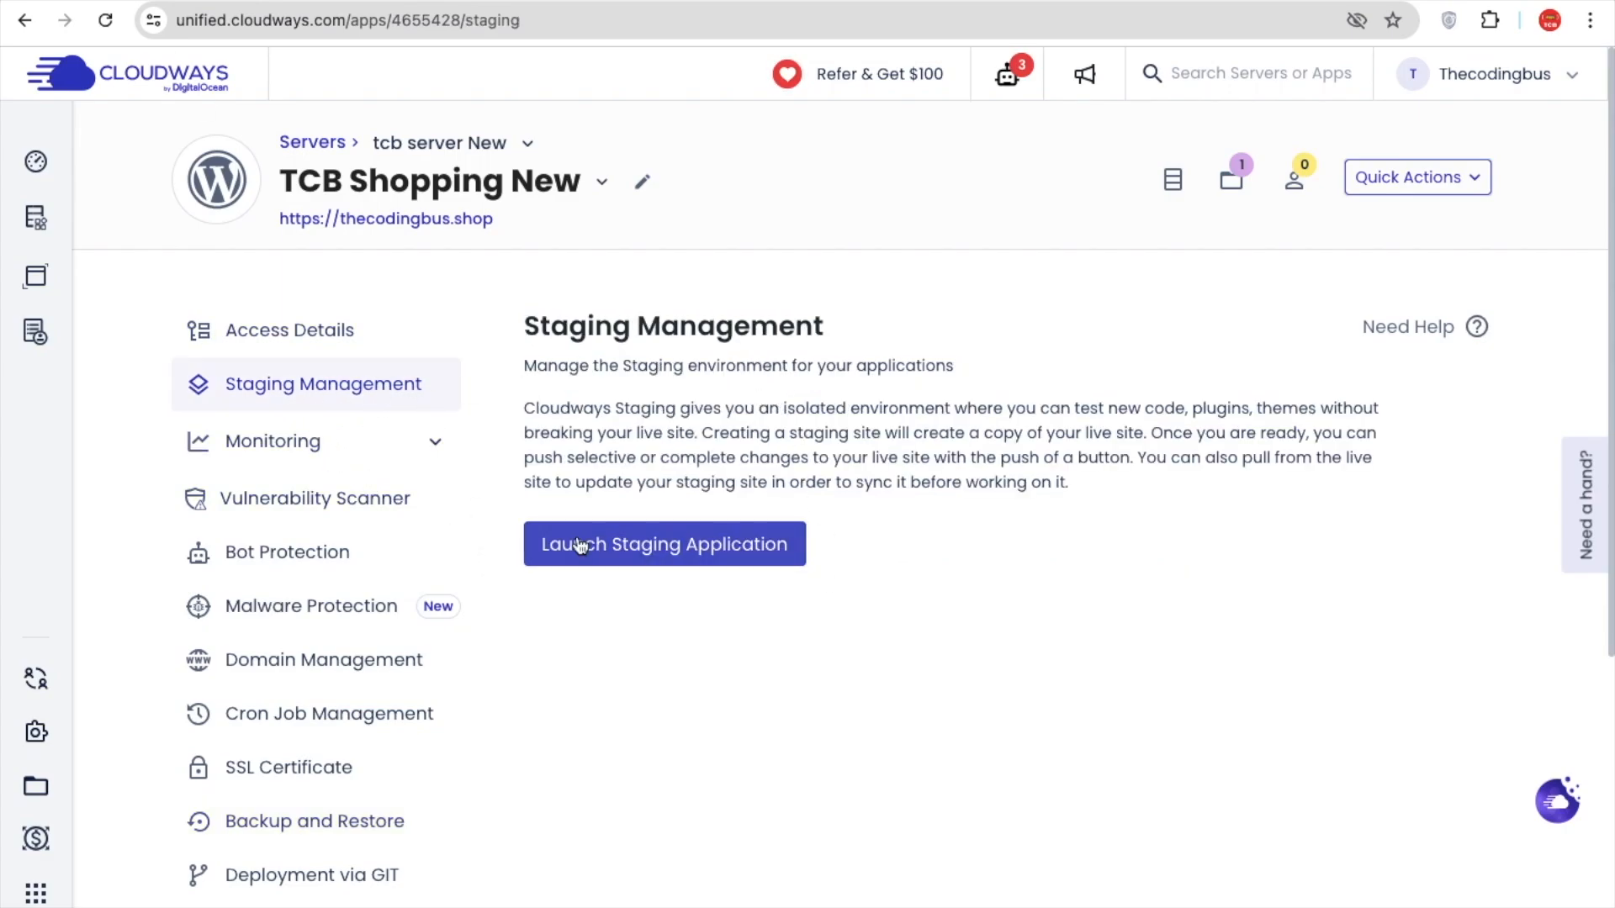
click(668, 557)
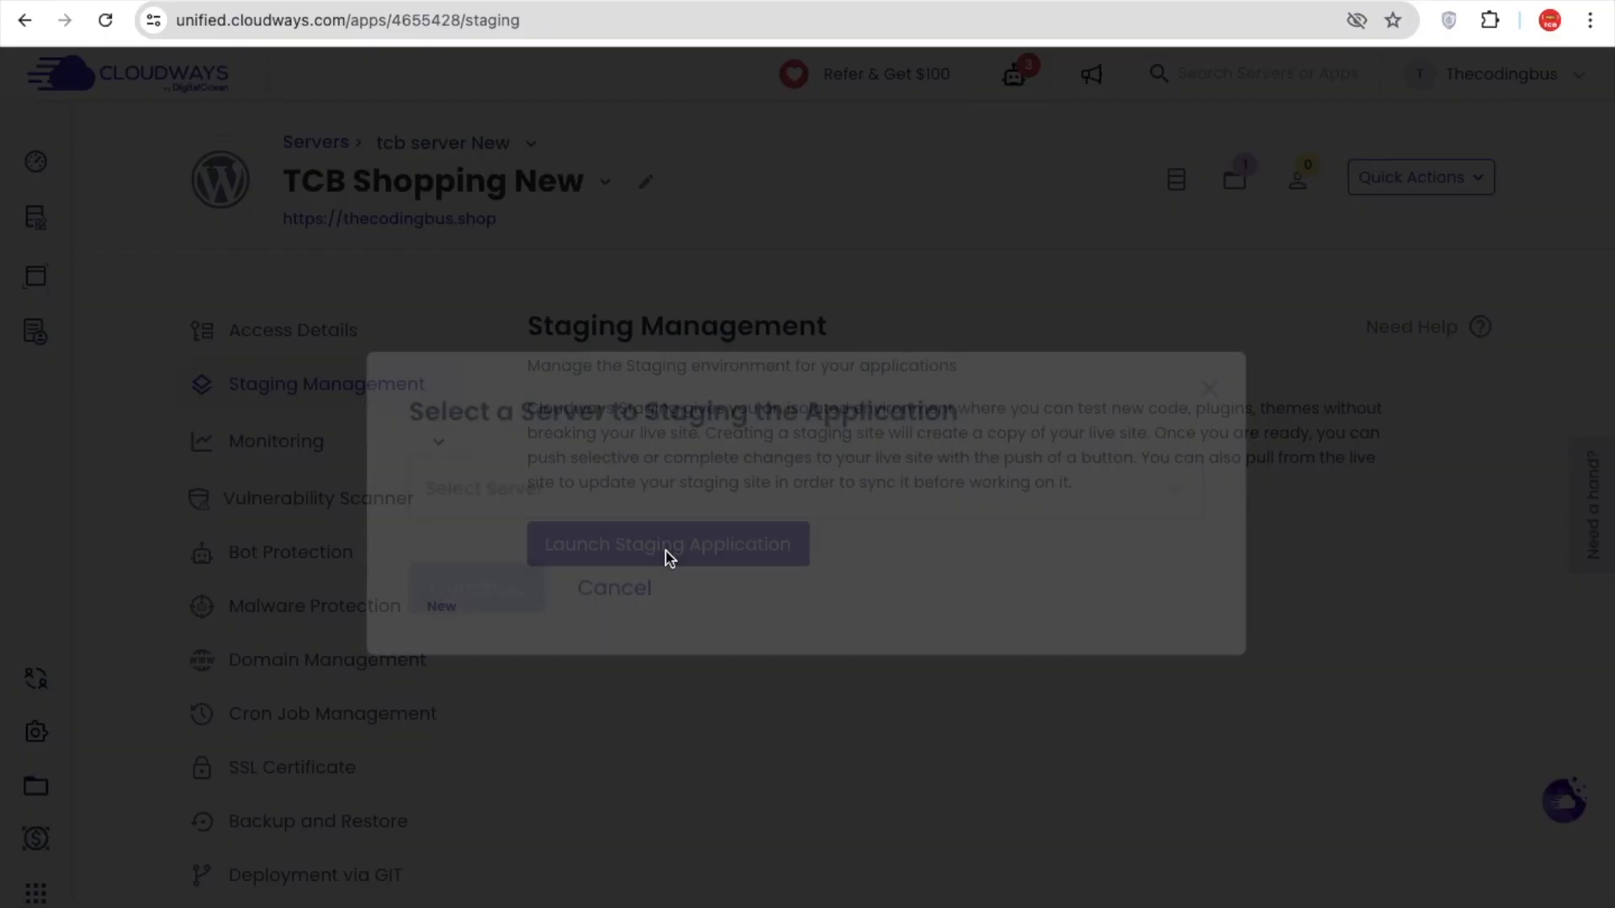
click(552, 493)
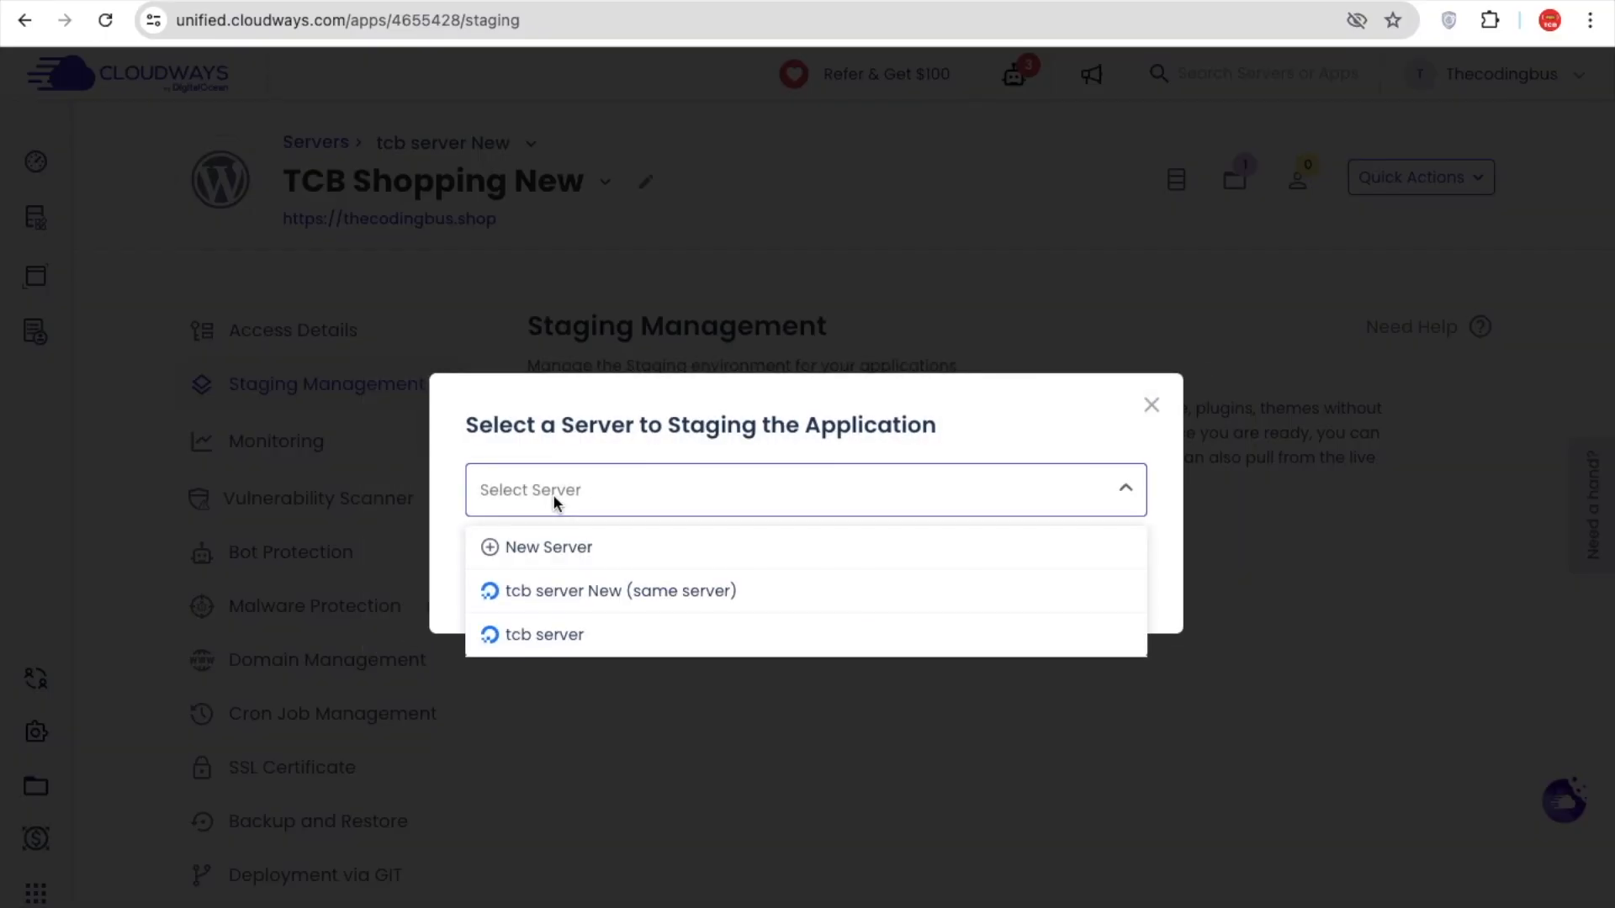
click(605, 598)
click(498, 573)
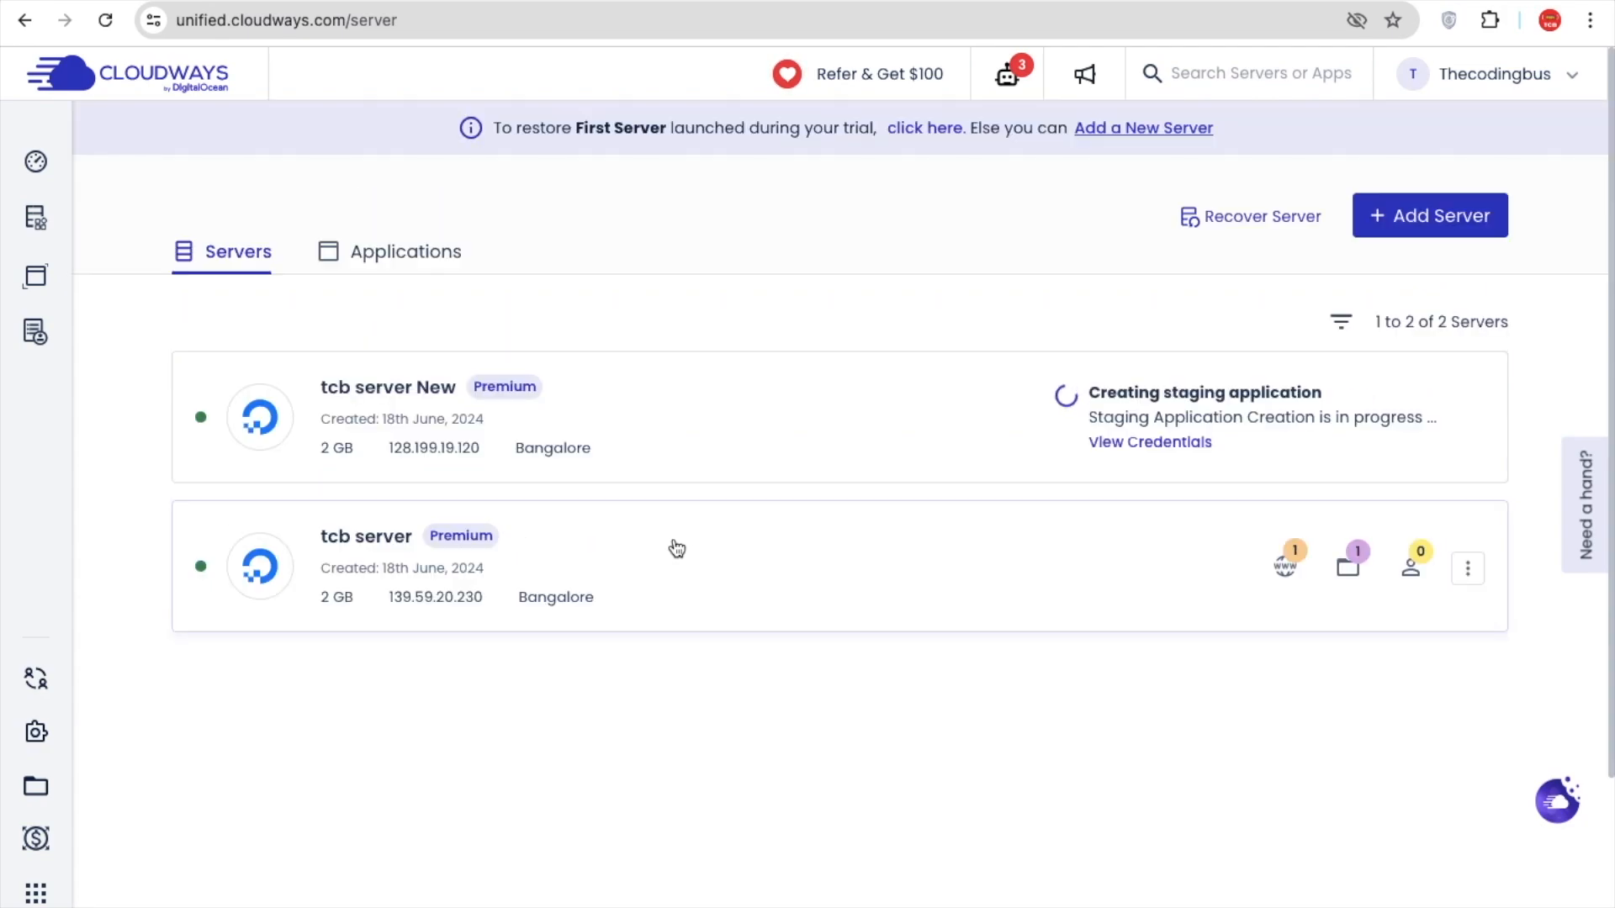
Open the Staging-TCB Shopping New application from the applications list and review its access details
click(389, 261)
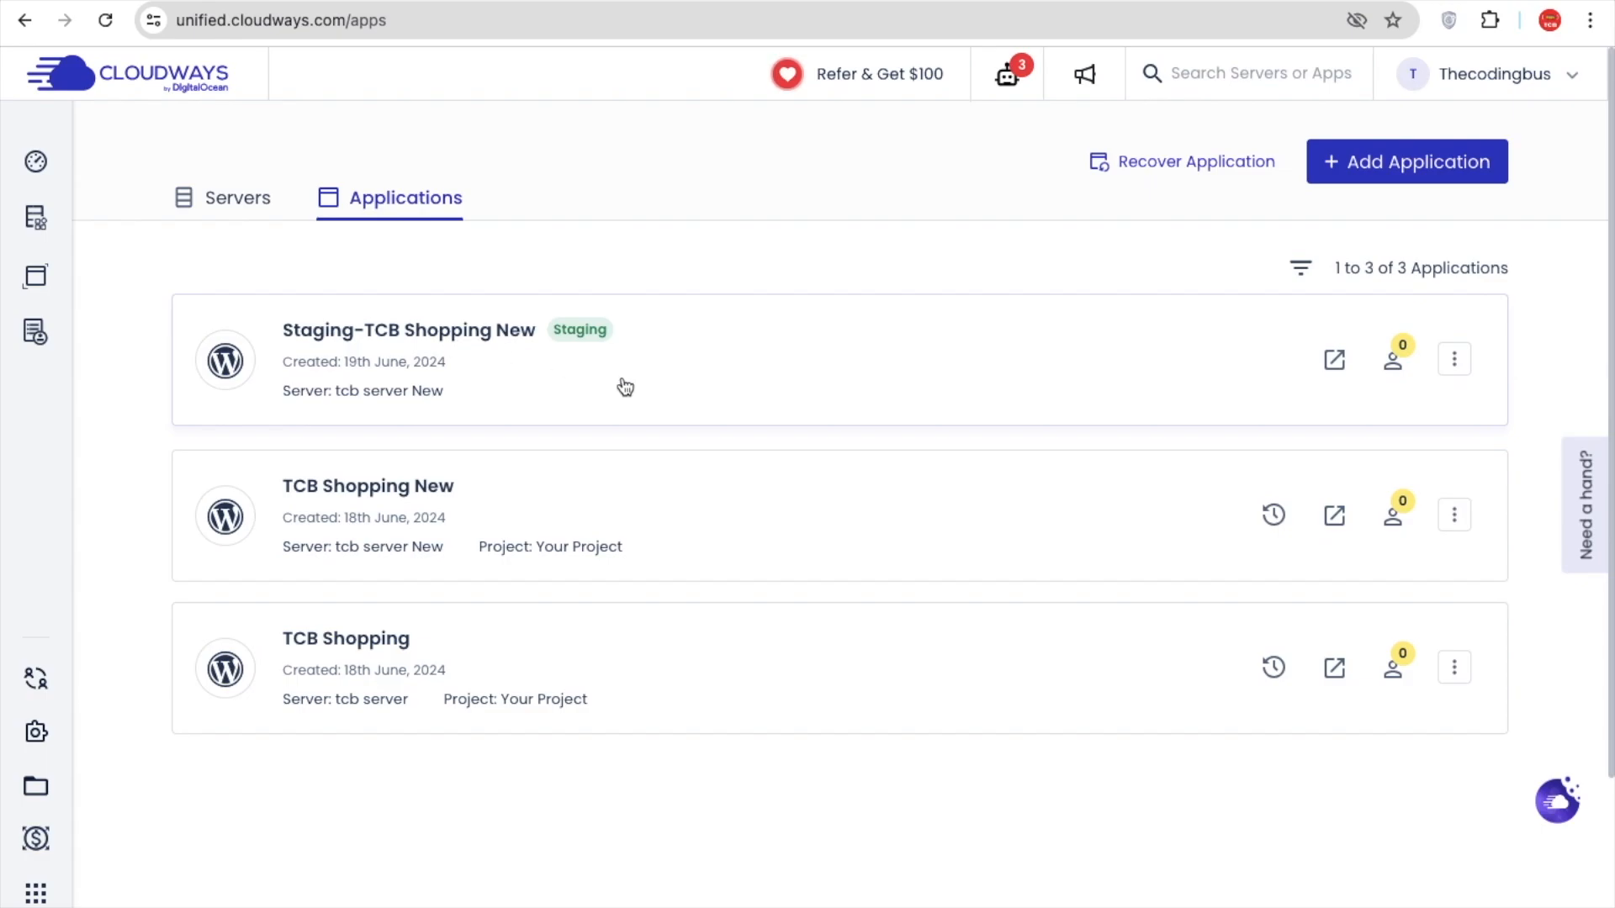
click(553, 364)
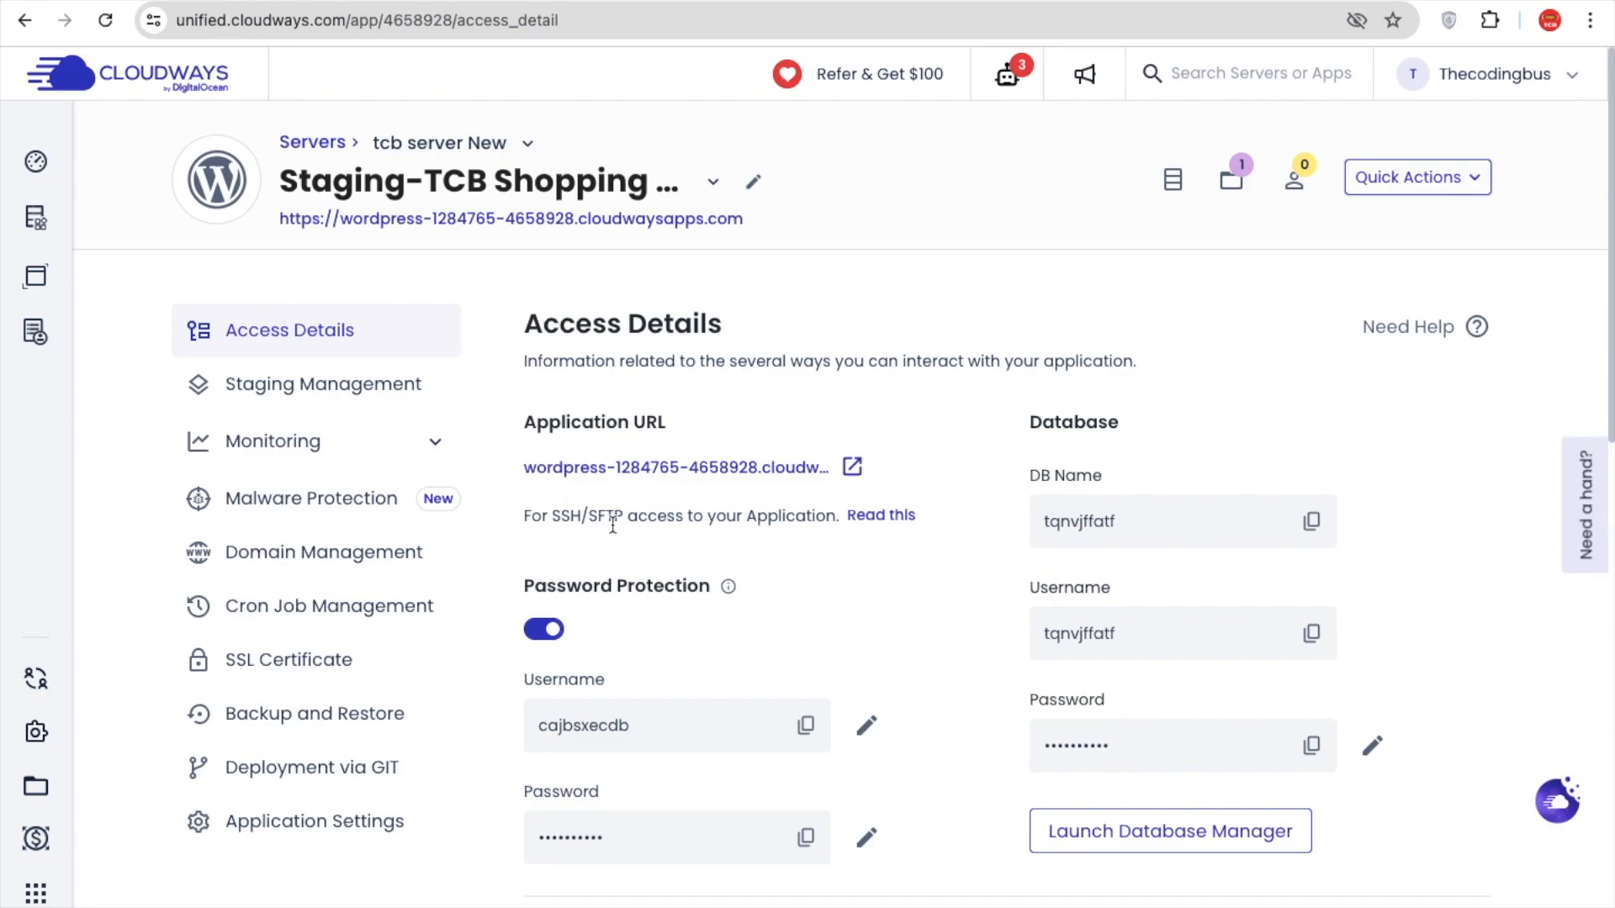
scroll(554, 553, down, 6)
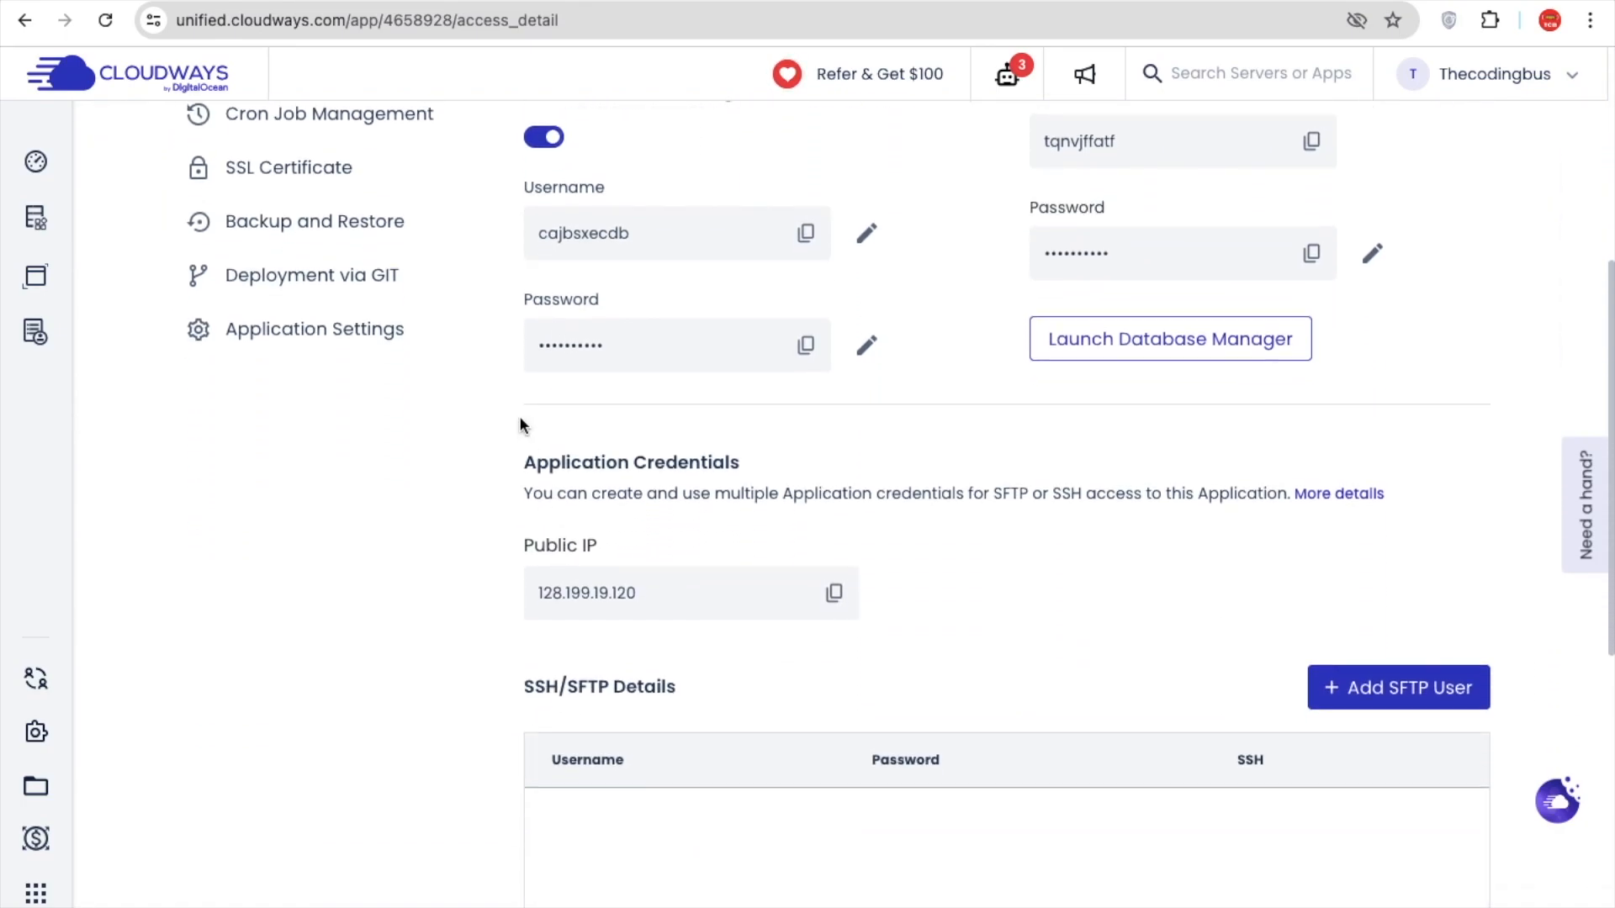
scroll(519, 423, up, 6)
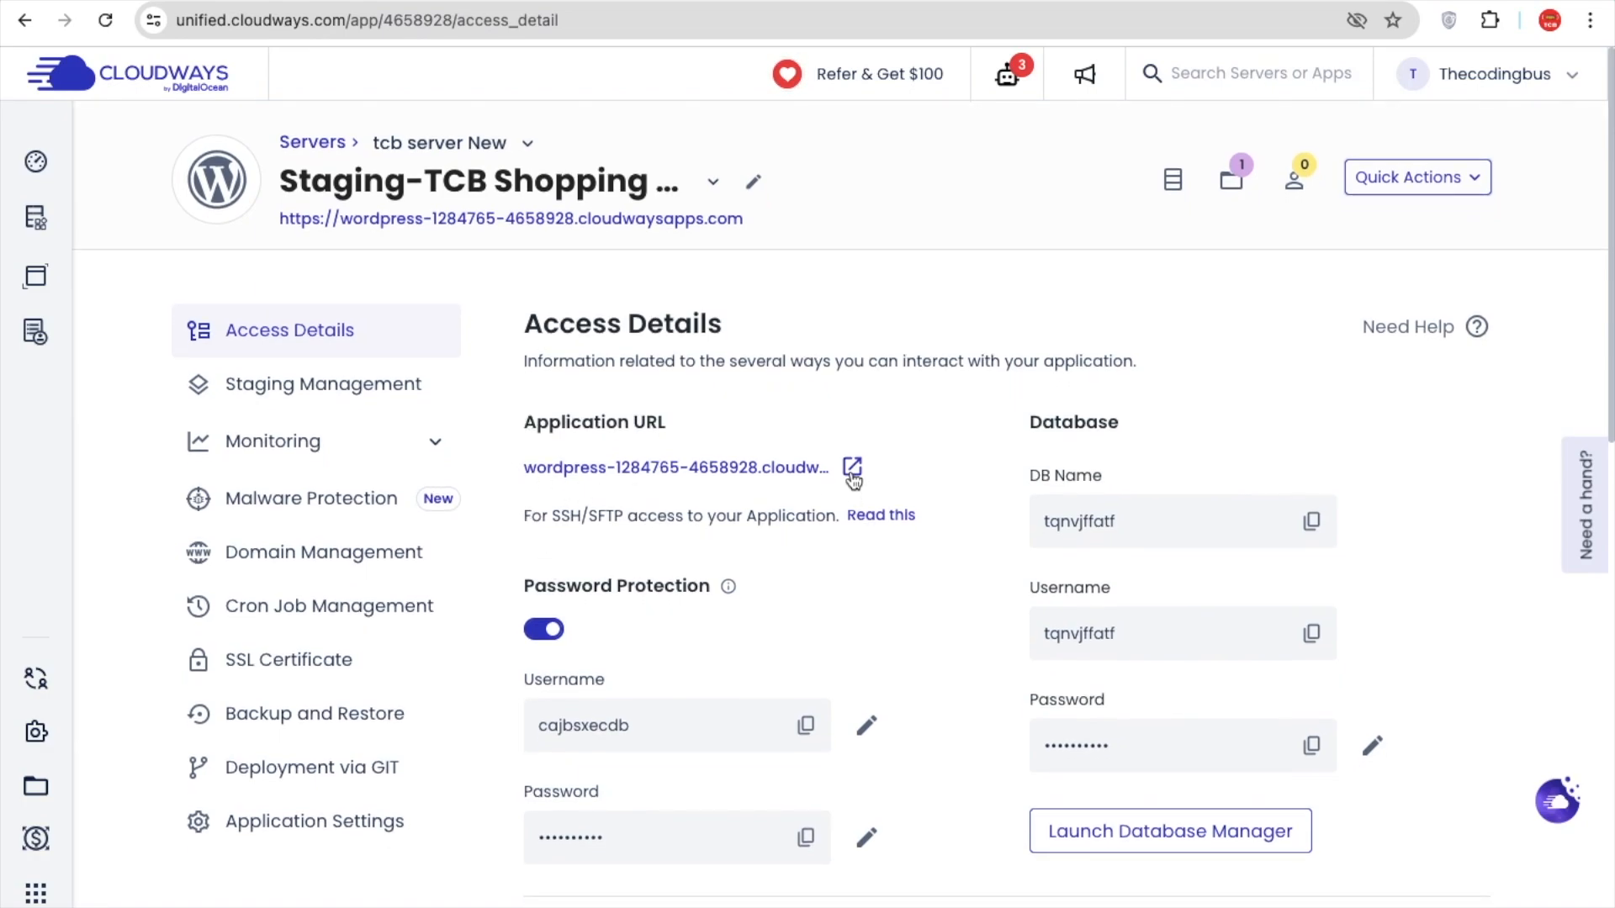
Open the staging site's URL and sign in with the password-protection username and password copied from its access details
scroll(852, 472, down, 2)
click(805, 533)
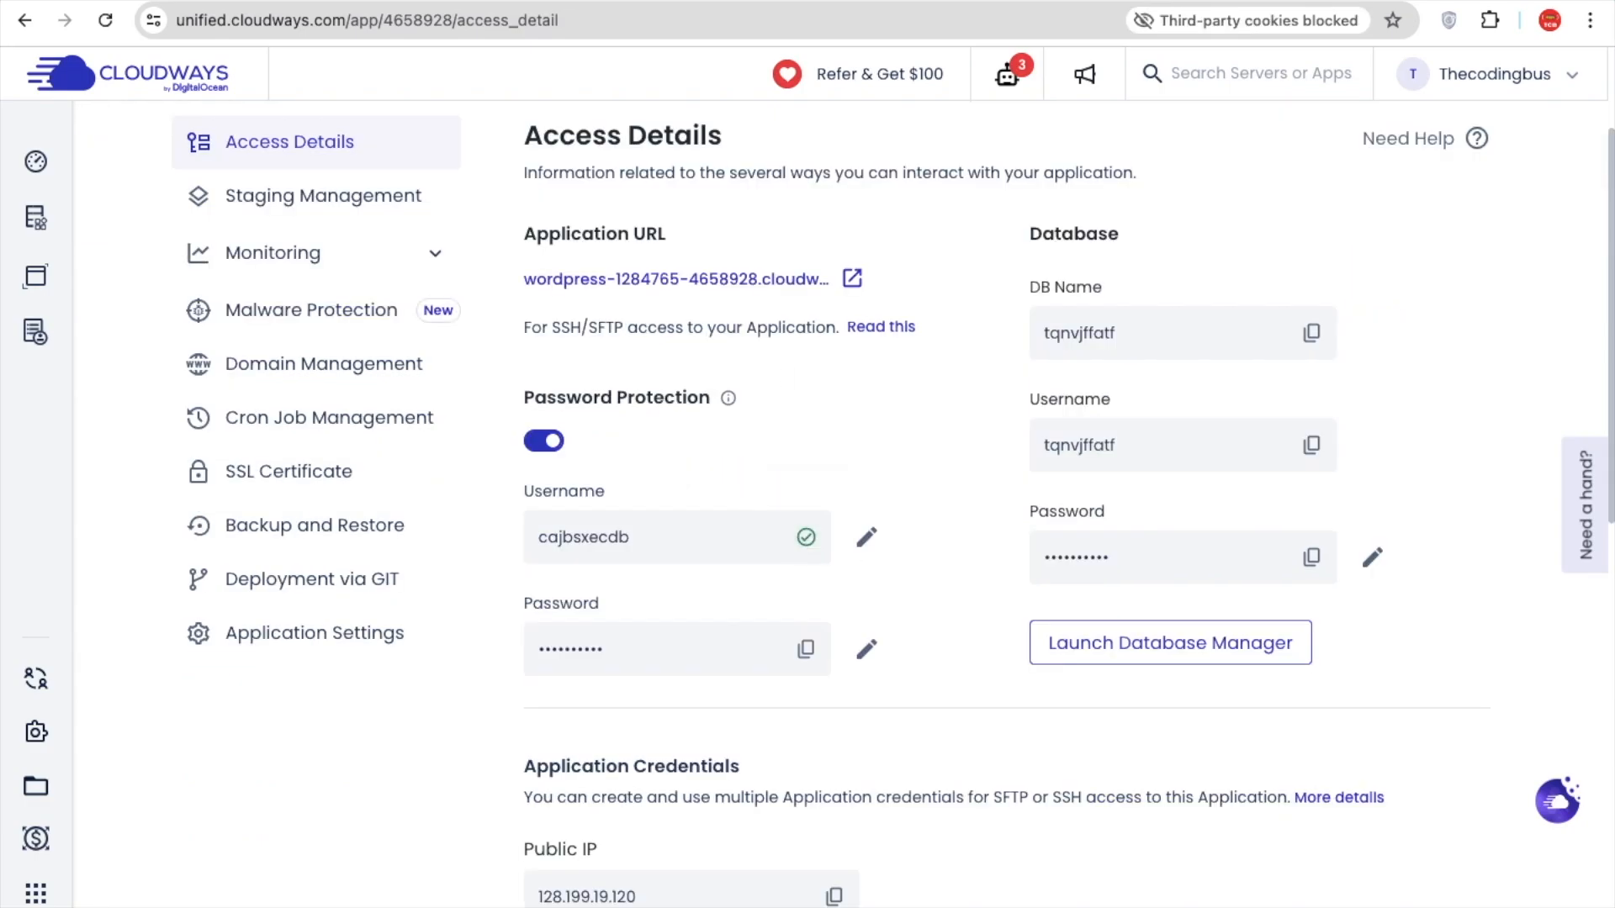
click(853, 276)
key(super+v)
key(ctrl+shift+Tab)
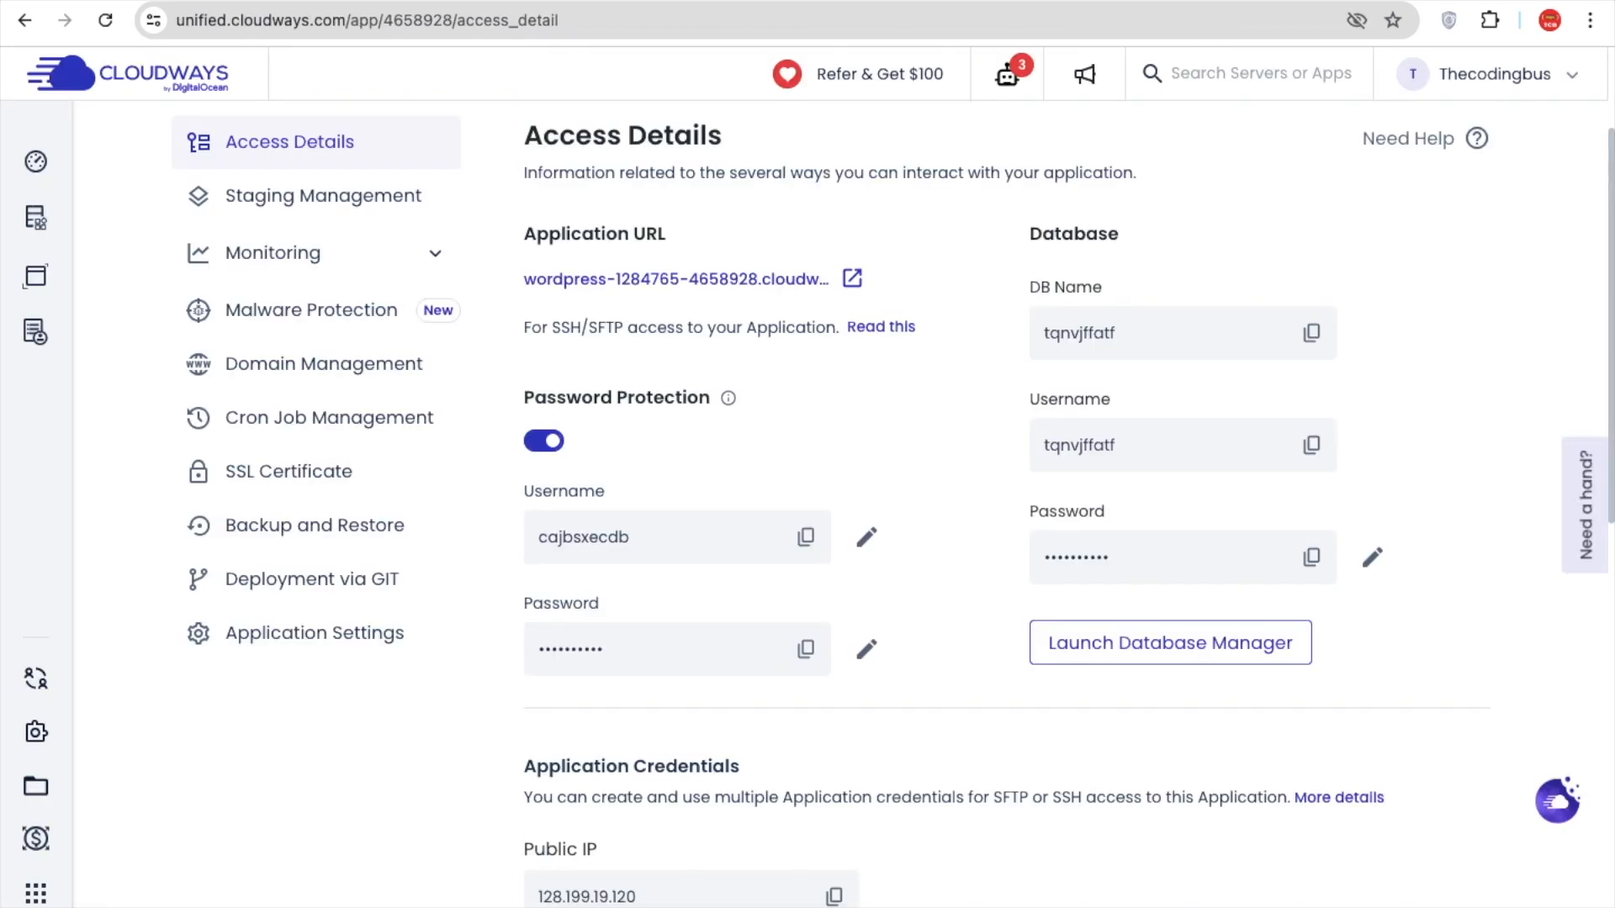
click(804, 649)
key(ctrl+Tab)
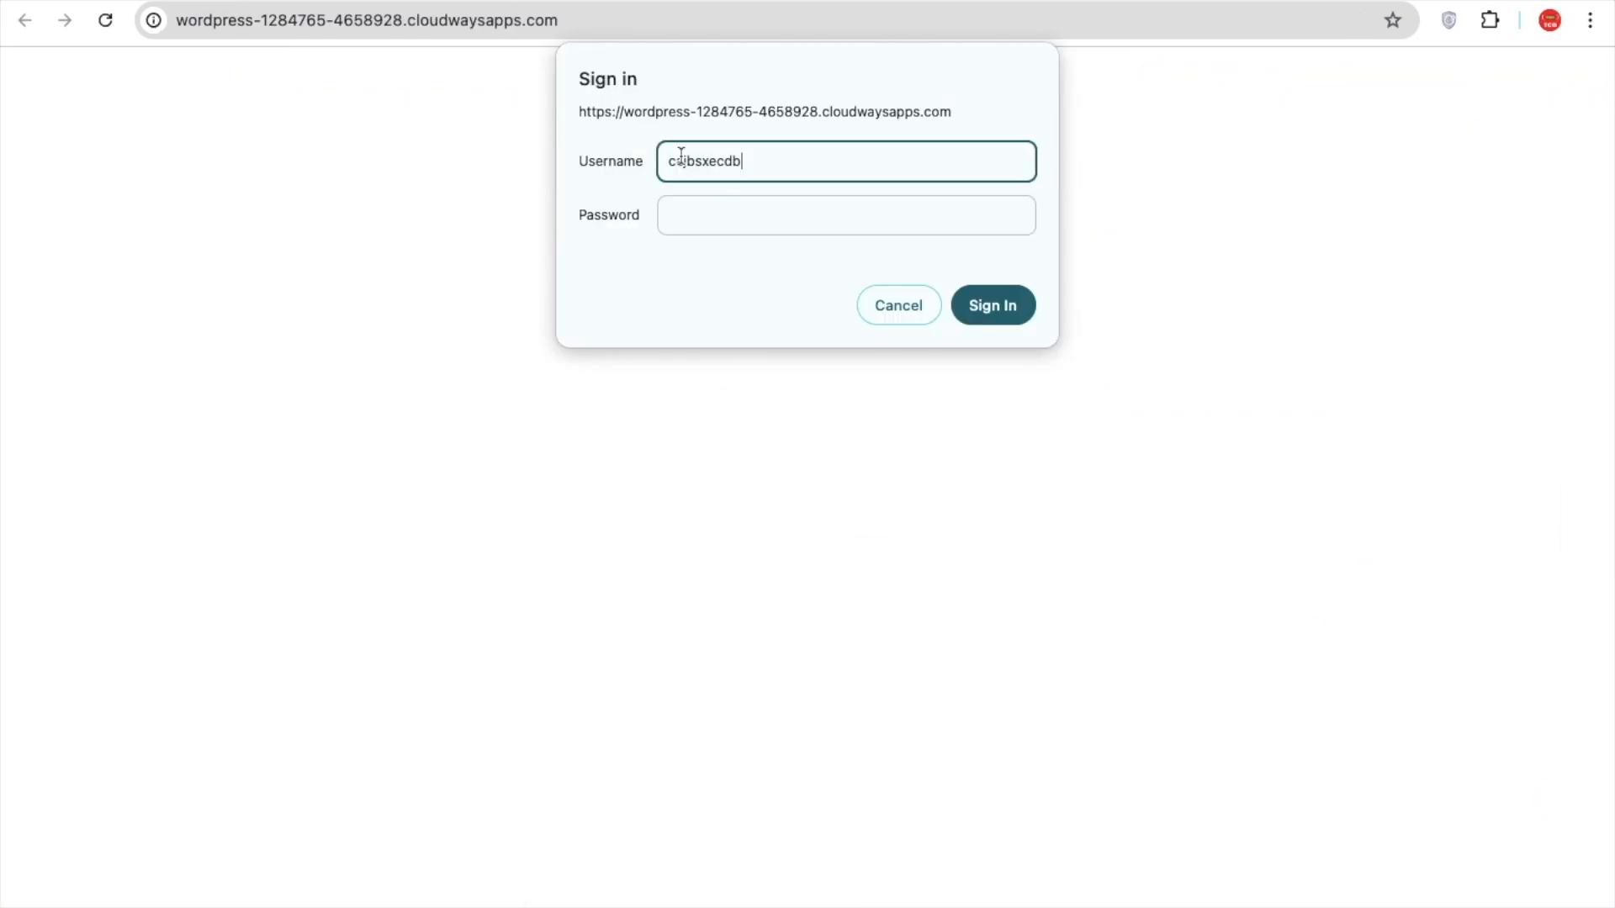
click(718, 215)
key(super+v)
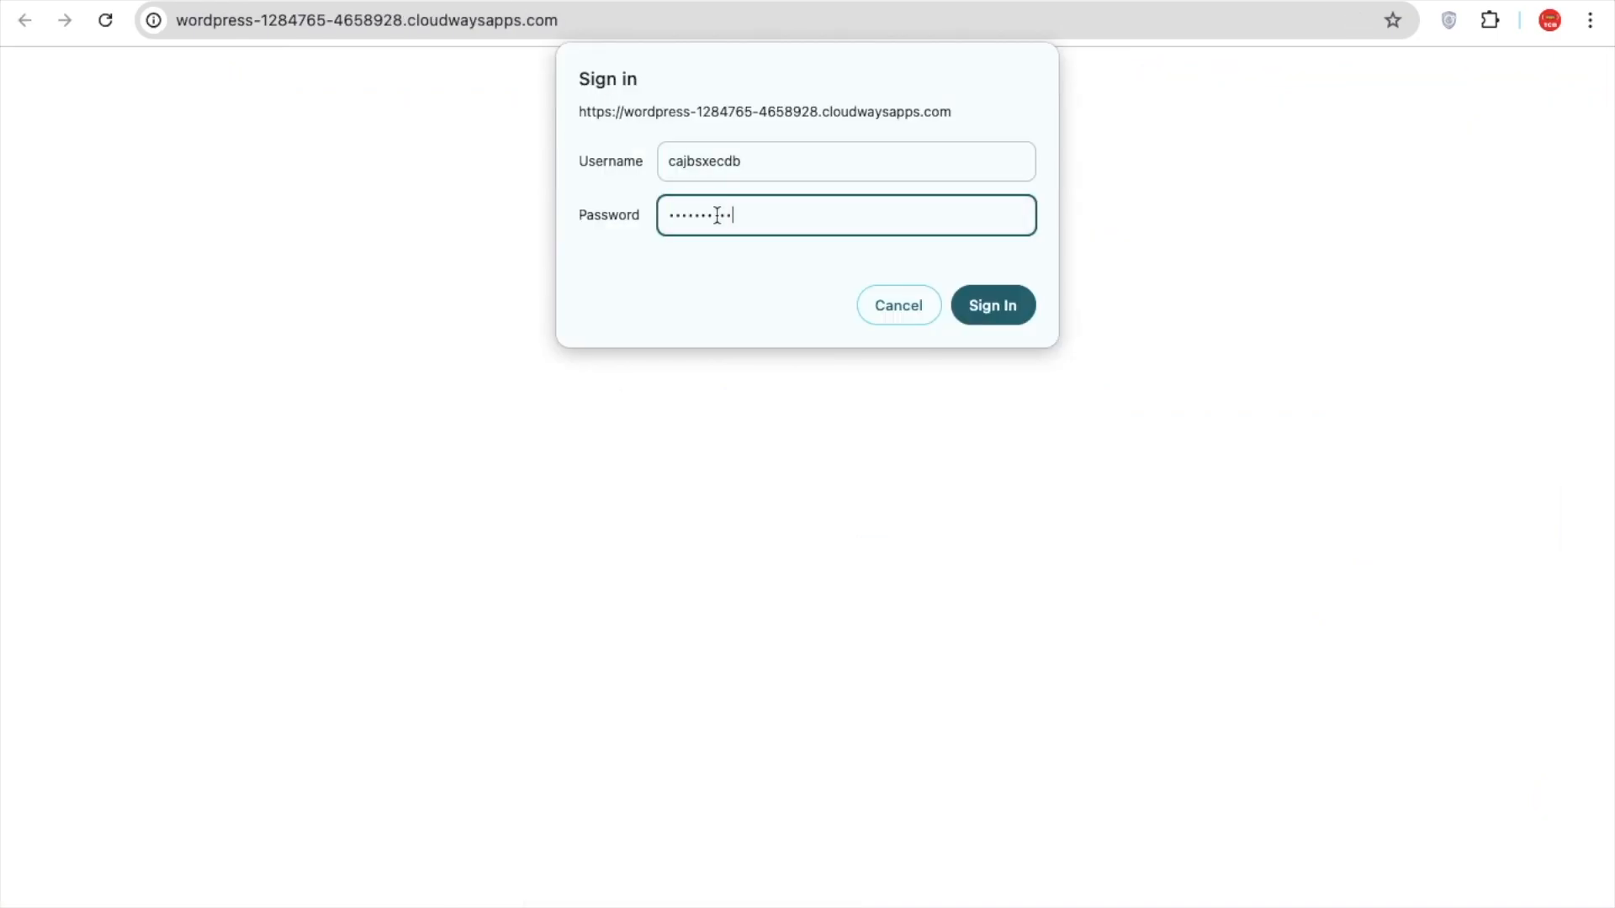
click(980, 306)
Look through the staging site's home page from the hero banner down to the footer
scroll(771, 457, down, 10)
scroll(776, 458, down, 10)
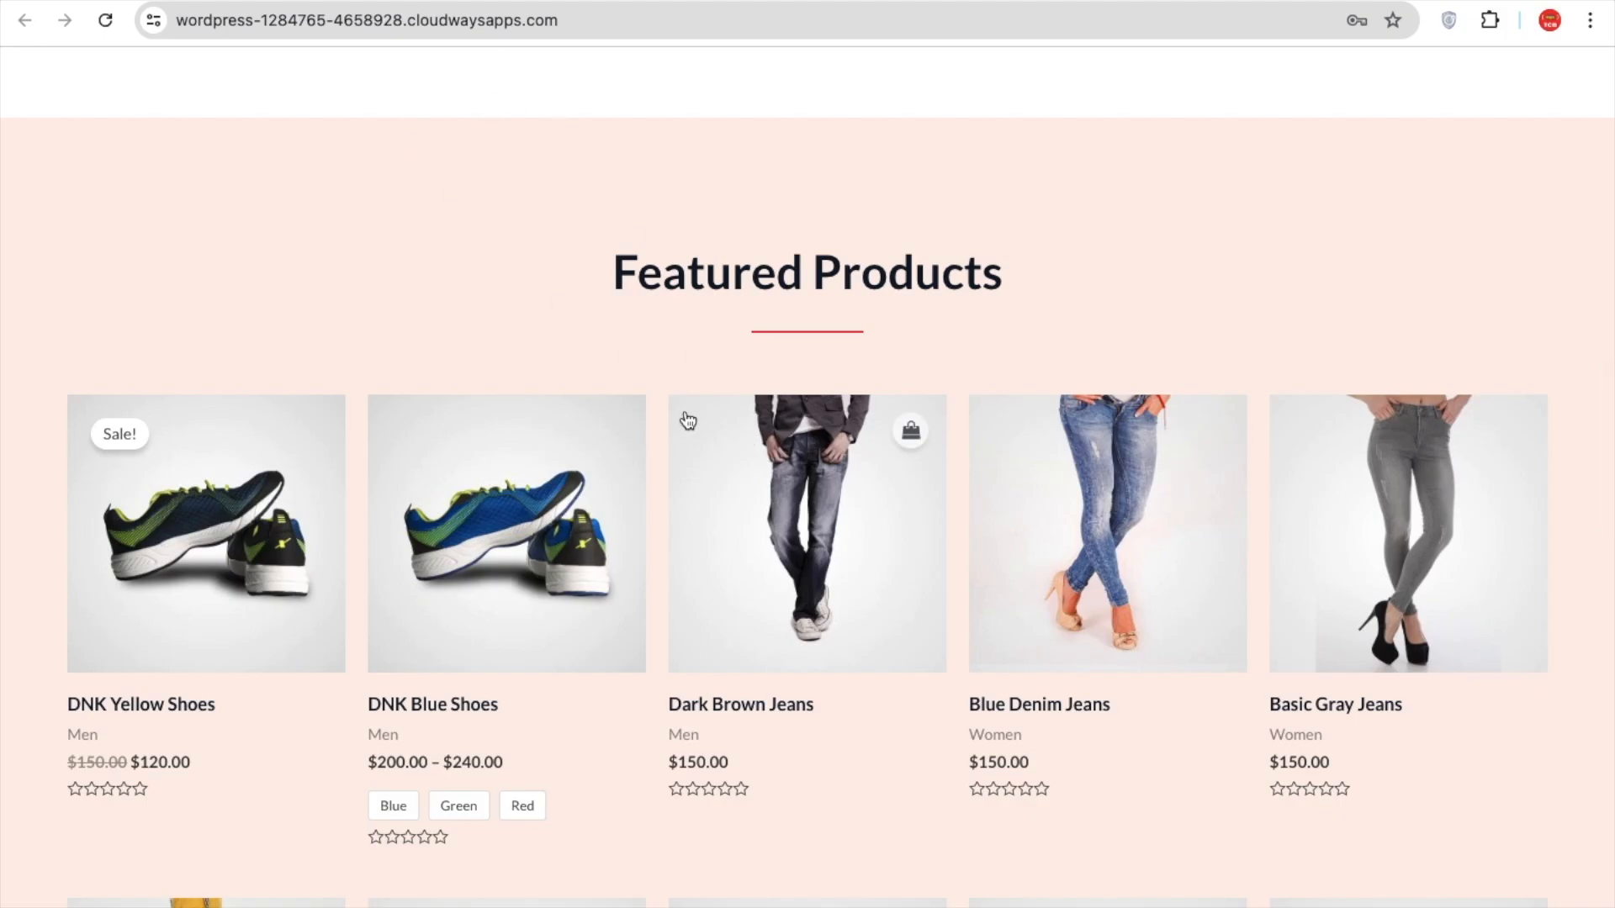
scroll(687, 419, down, 15)
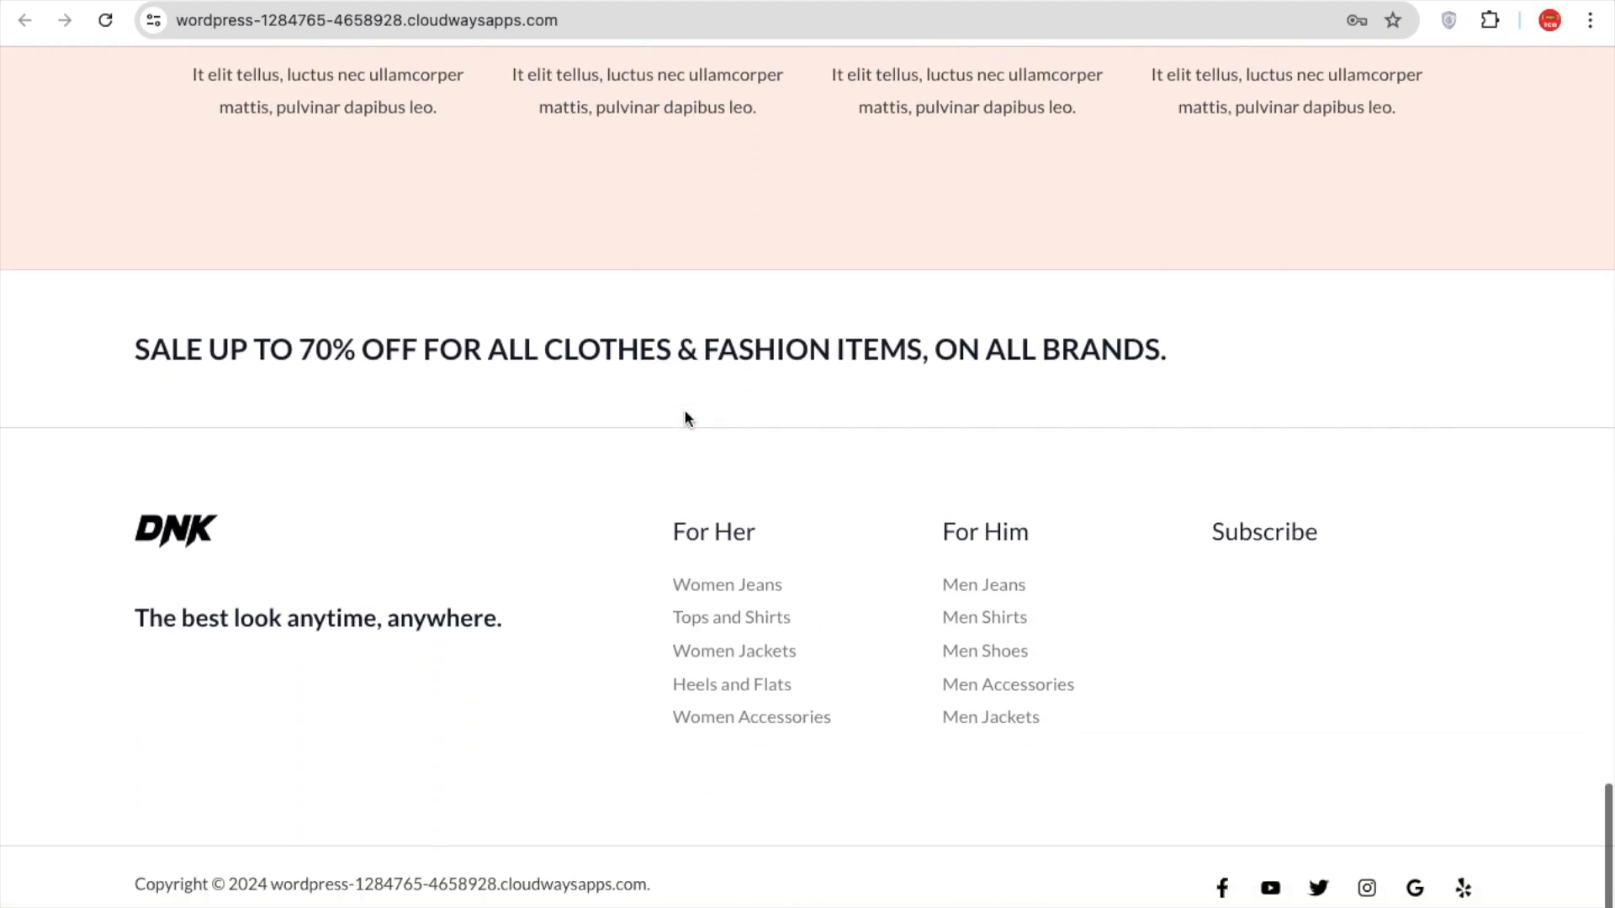
scroll(684, 412, up, 15)
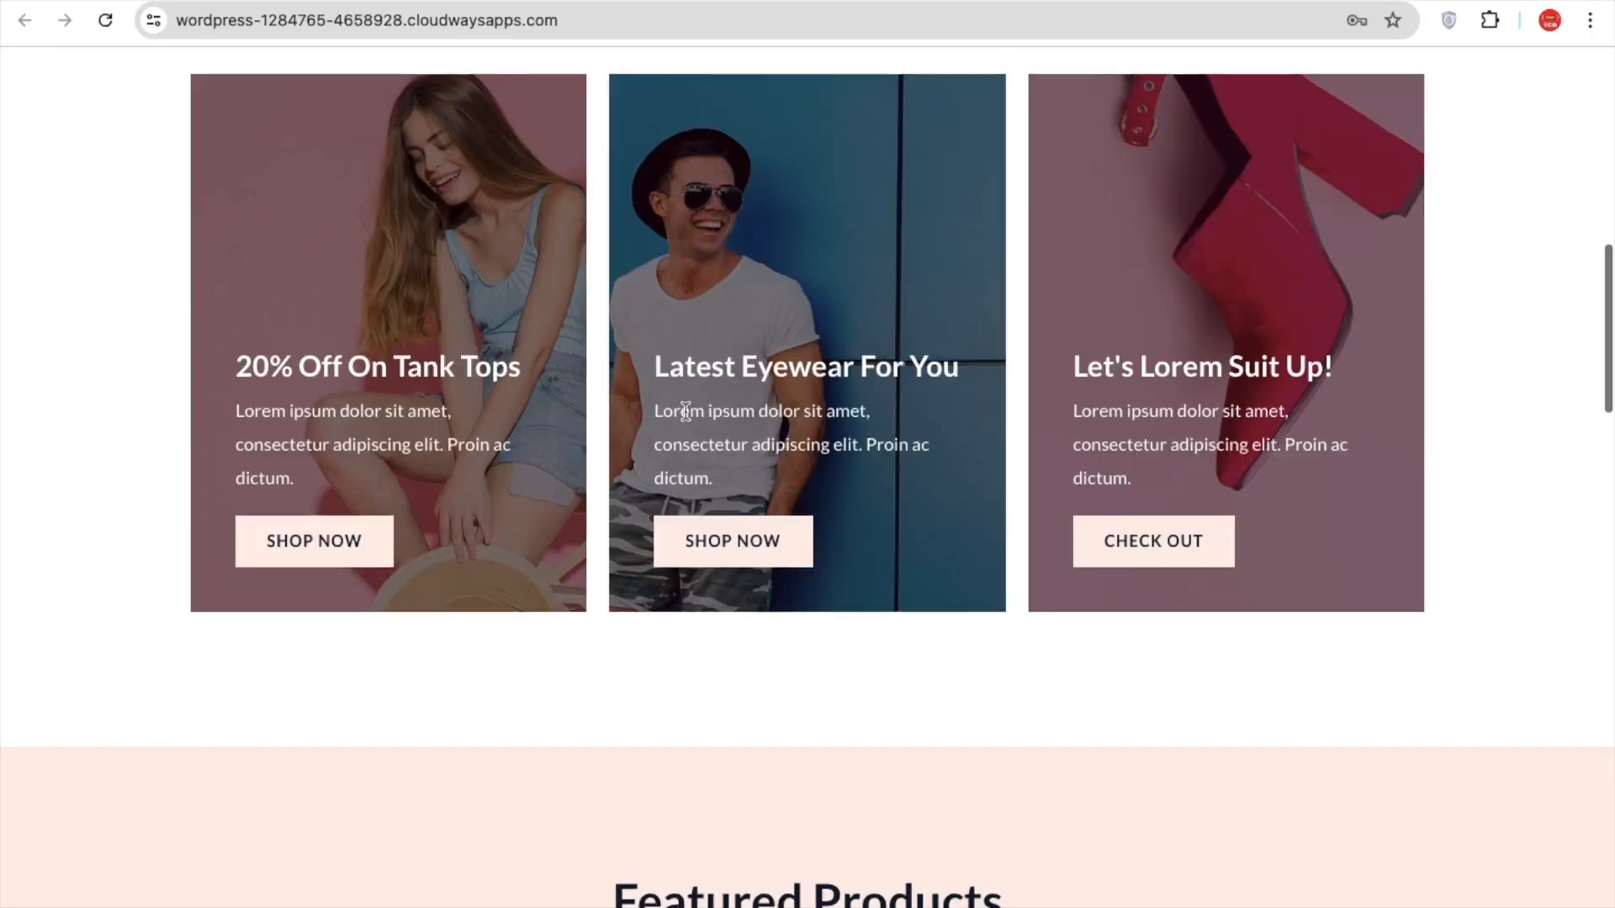
scroll(685, 411, up, 8)
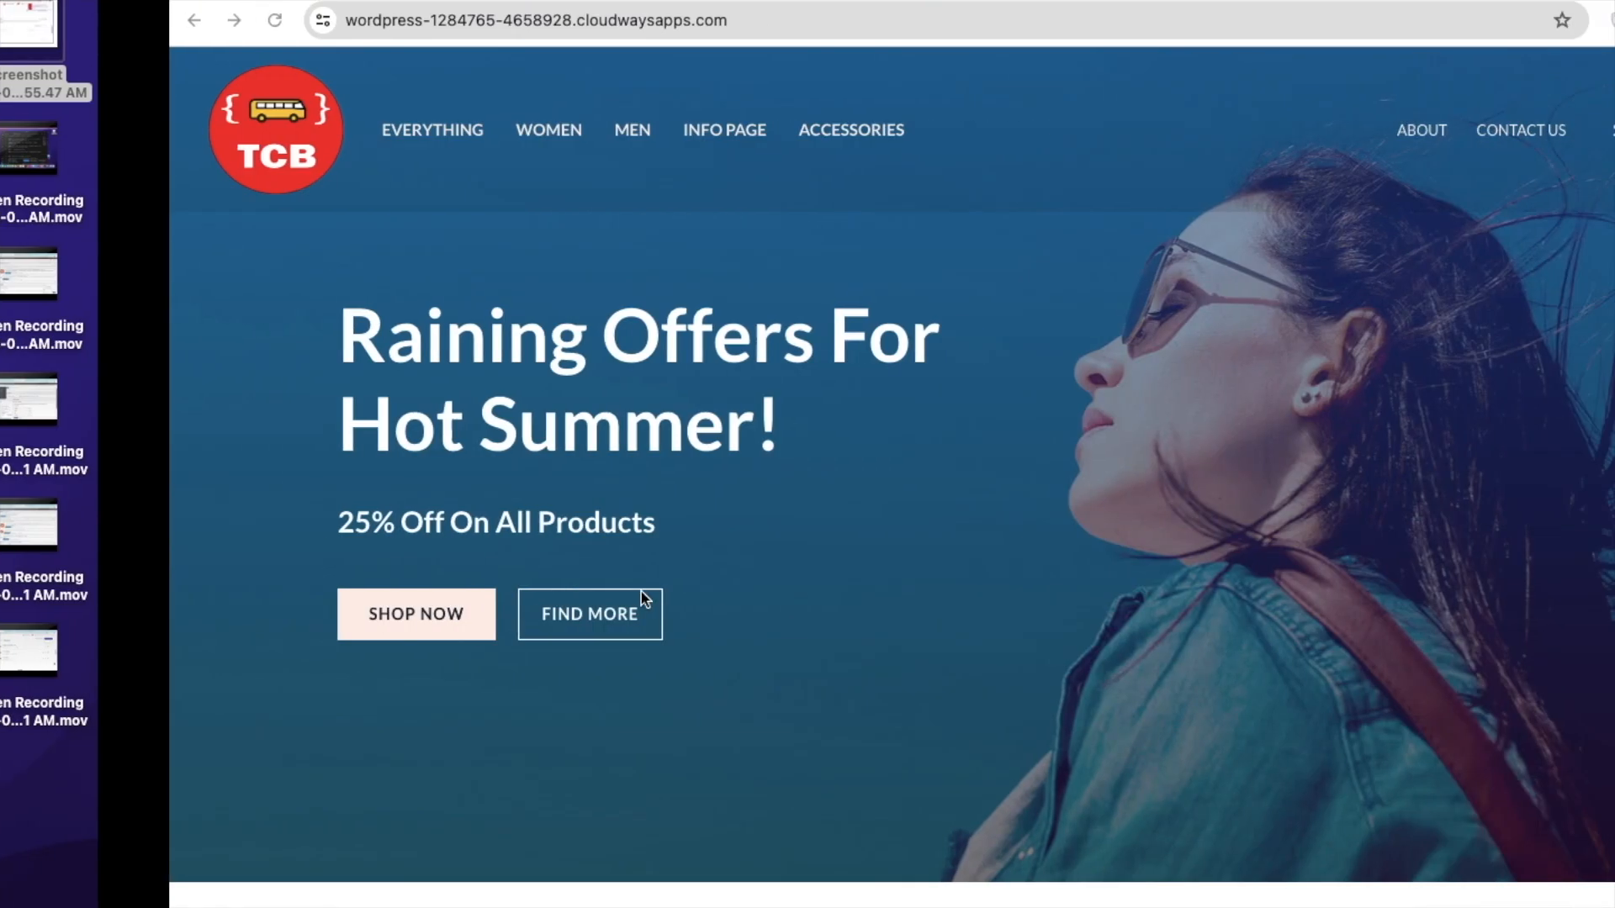
scroll(570, 386, down, 2)
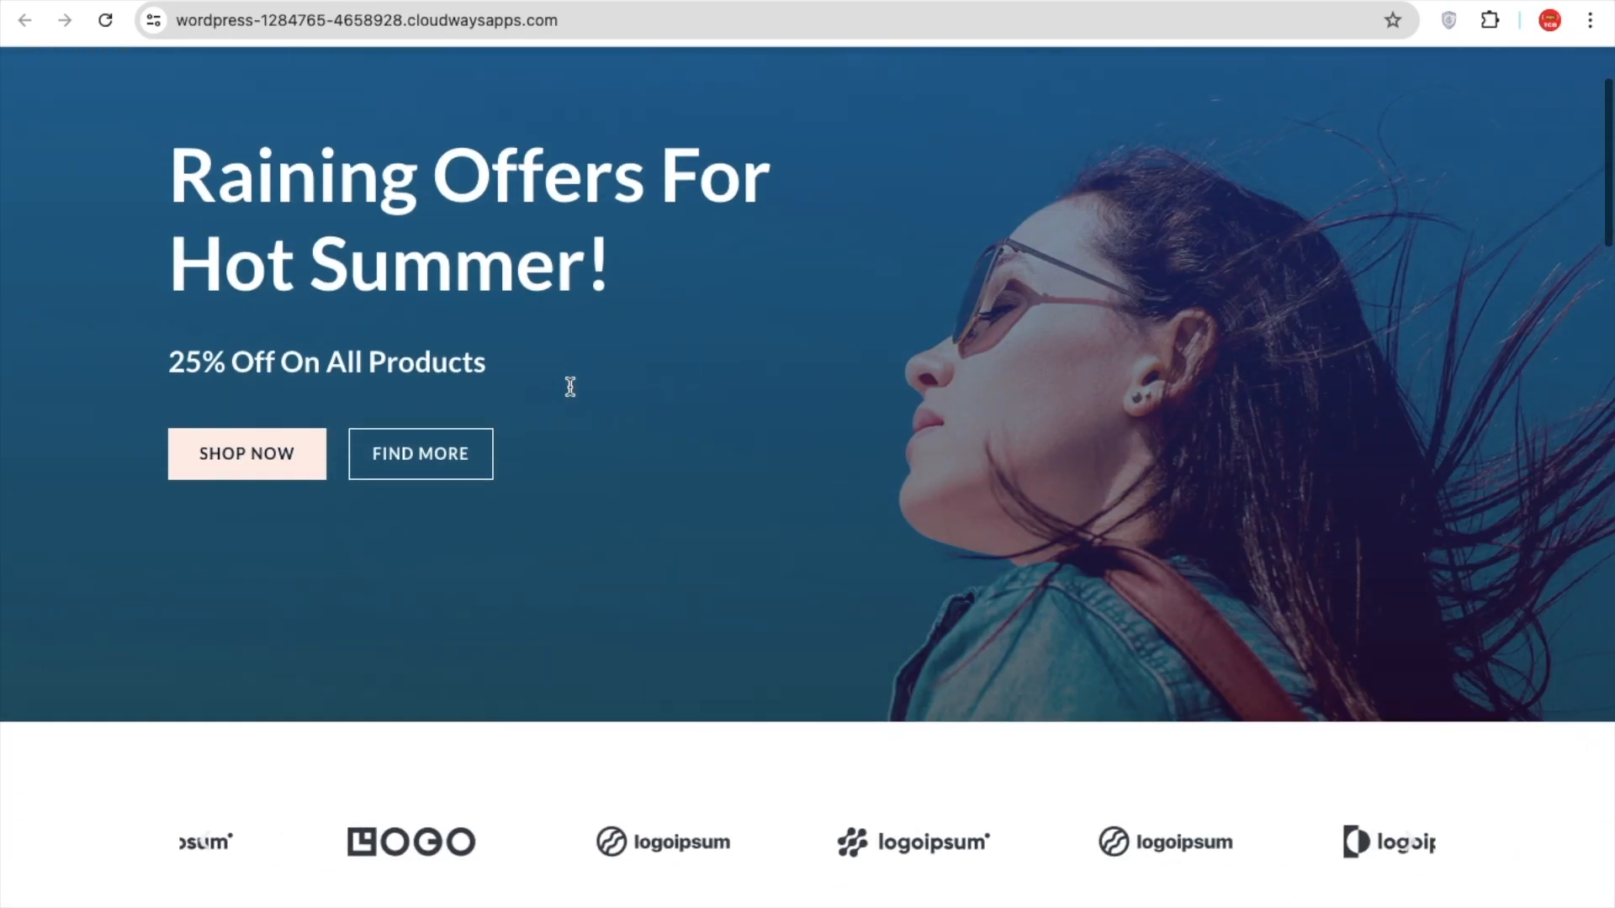
scroll(570, 395, up, 2)
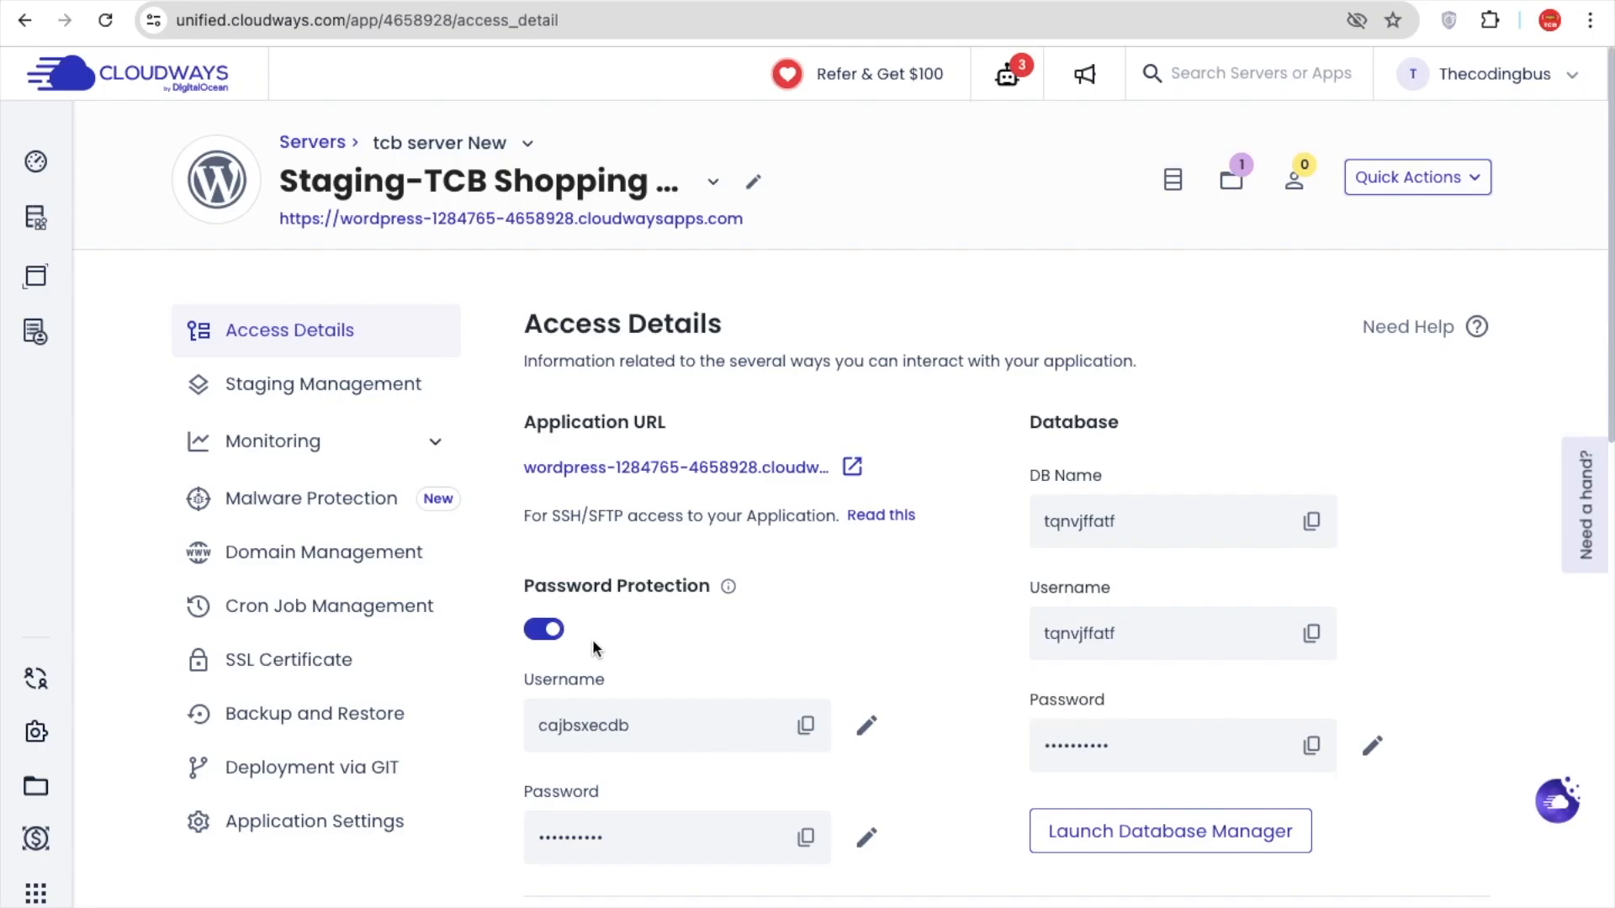
Turn off Password Protection for the staging application in its Cloudways access details
scroll(531, 552, down, 2)
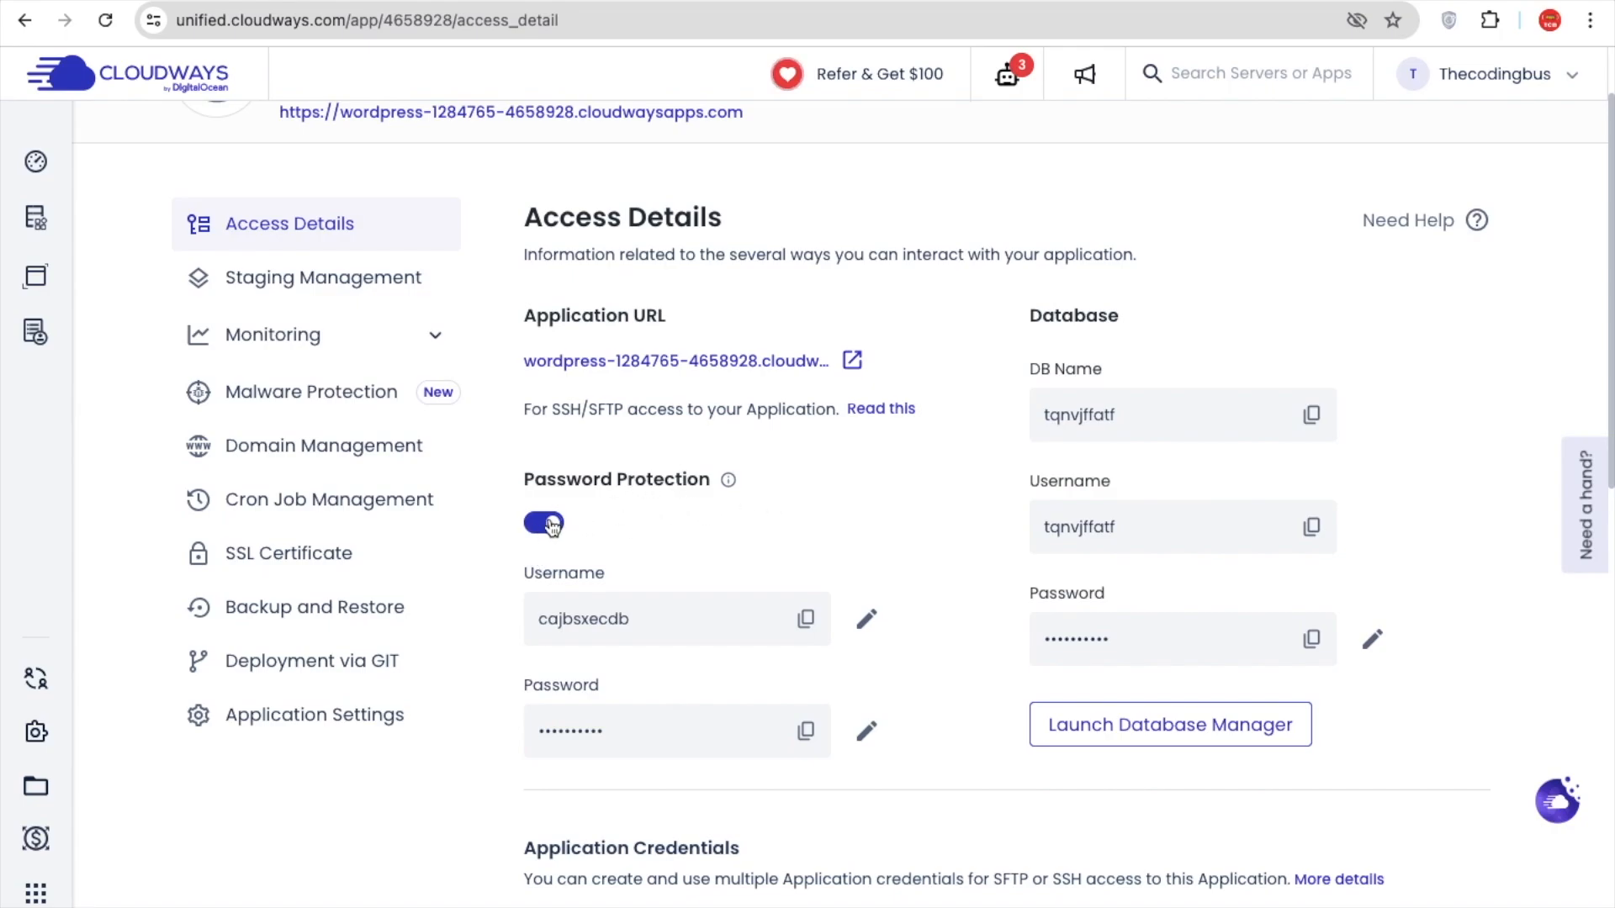
click(551, 525)
scroll(635, 223, up, 2)
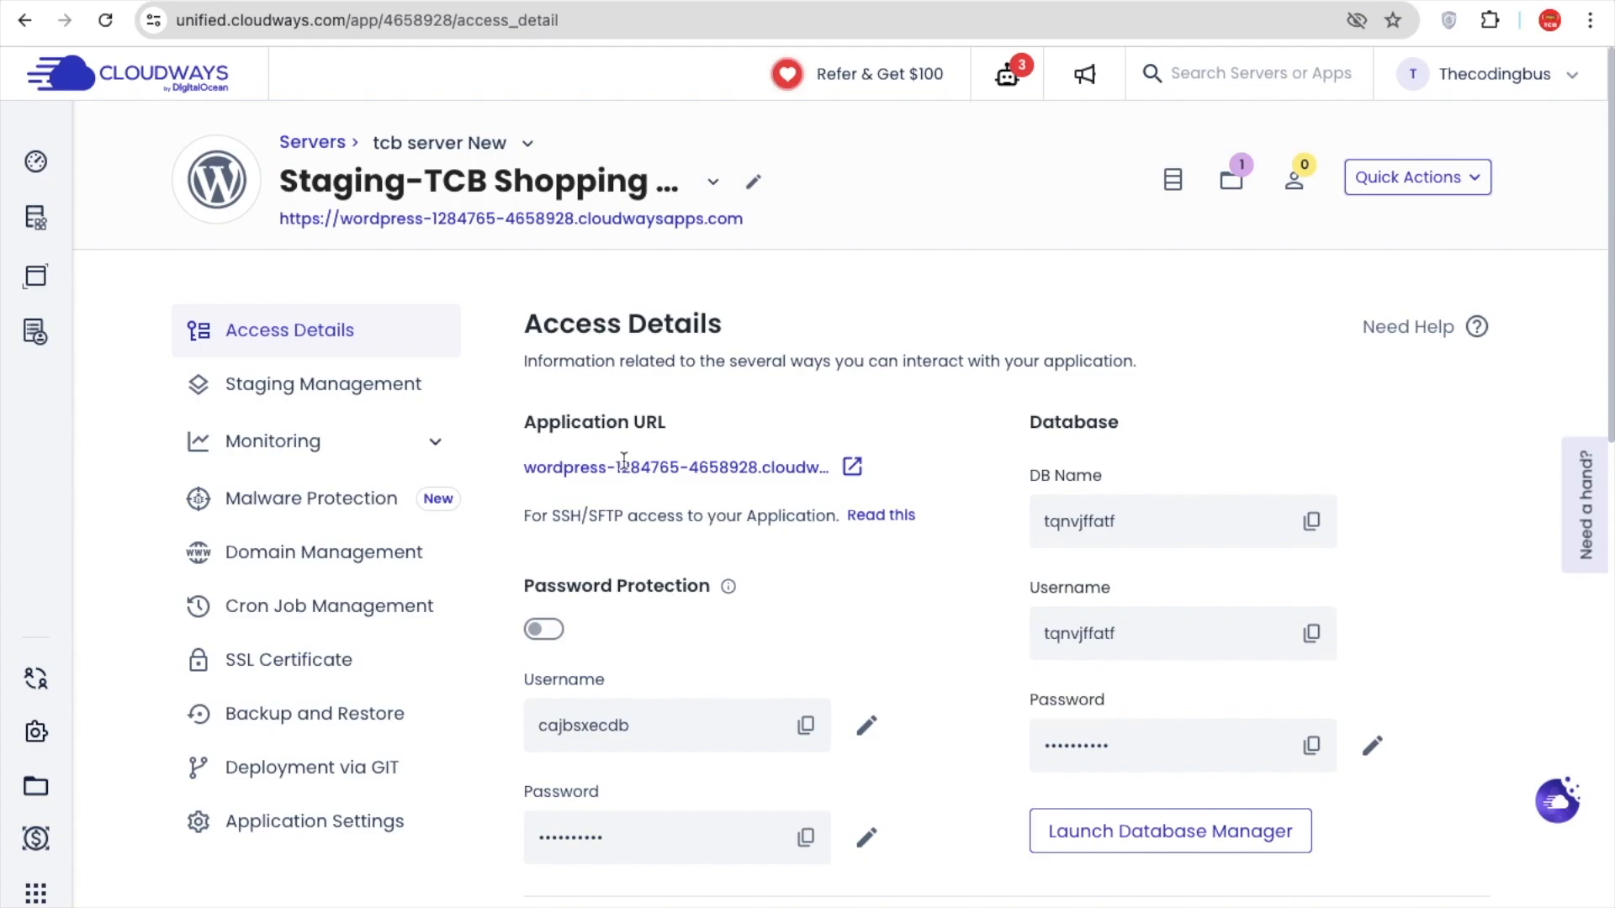
Open the staging site and go to its WordPress admin login page
click(852, 468)
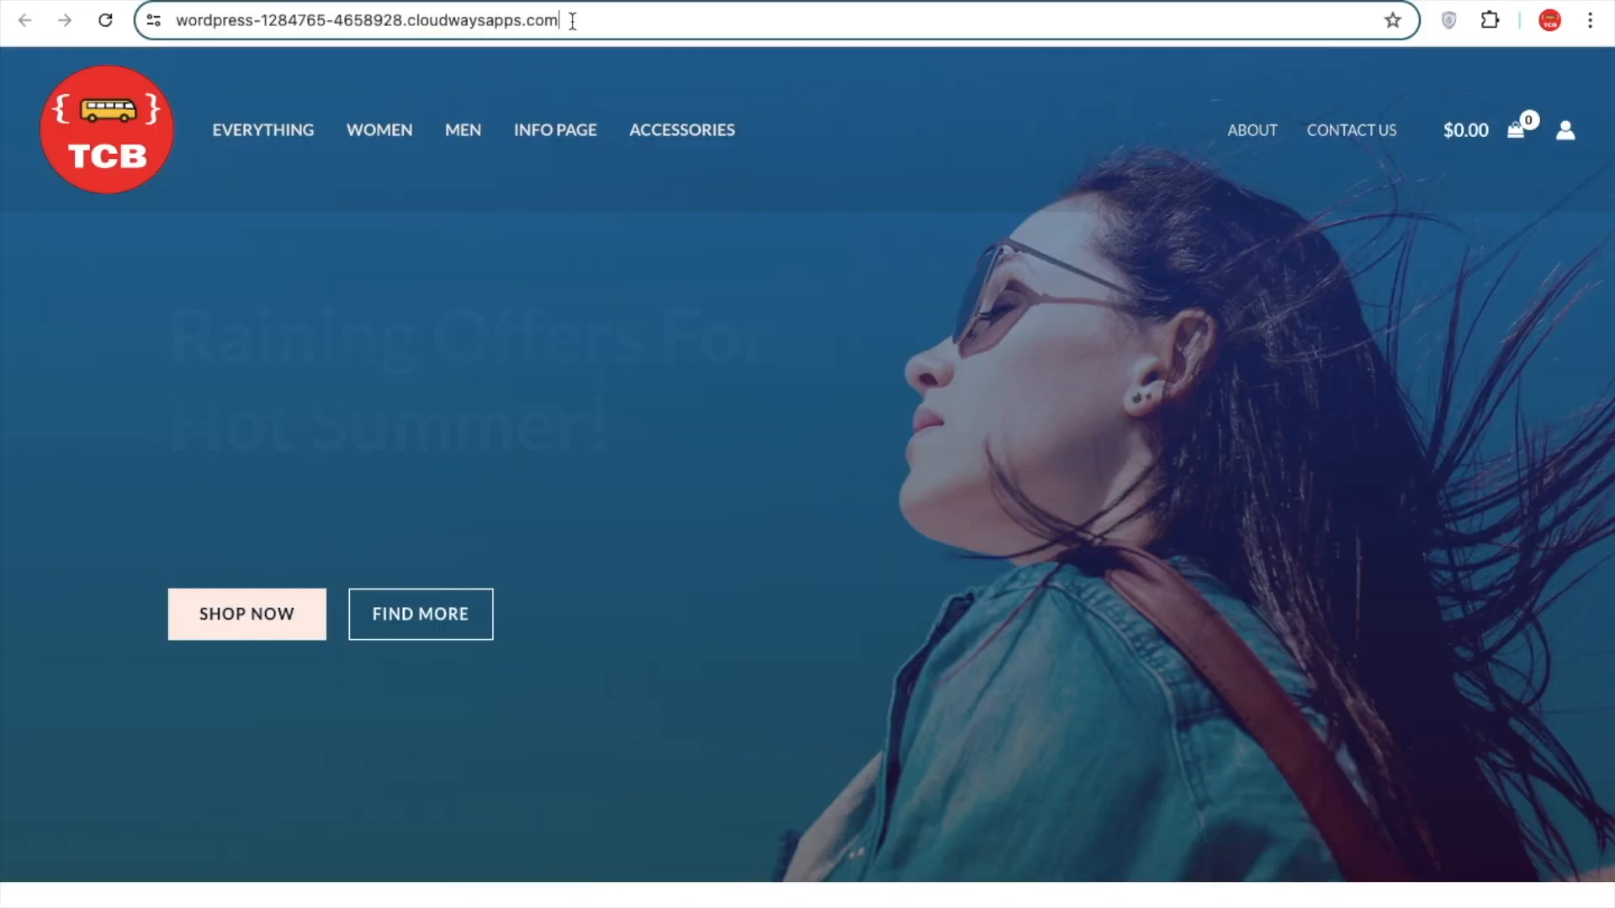
click(572, 21)
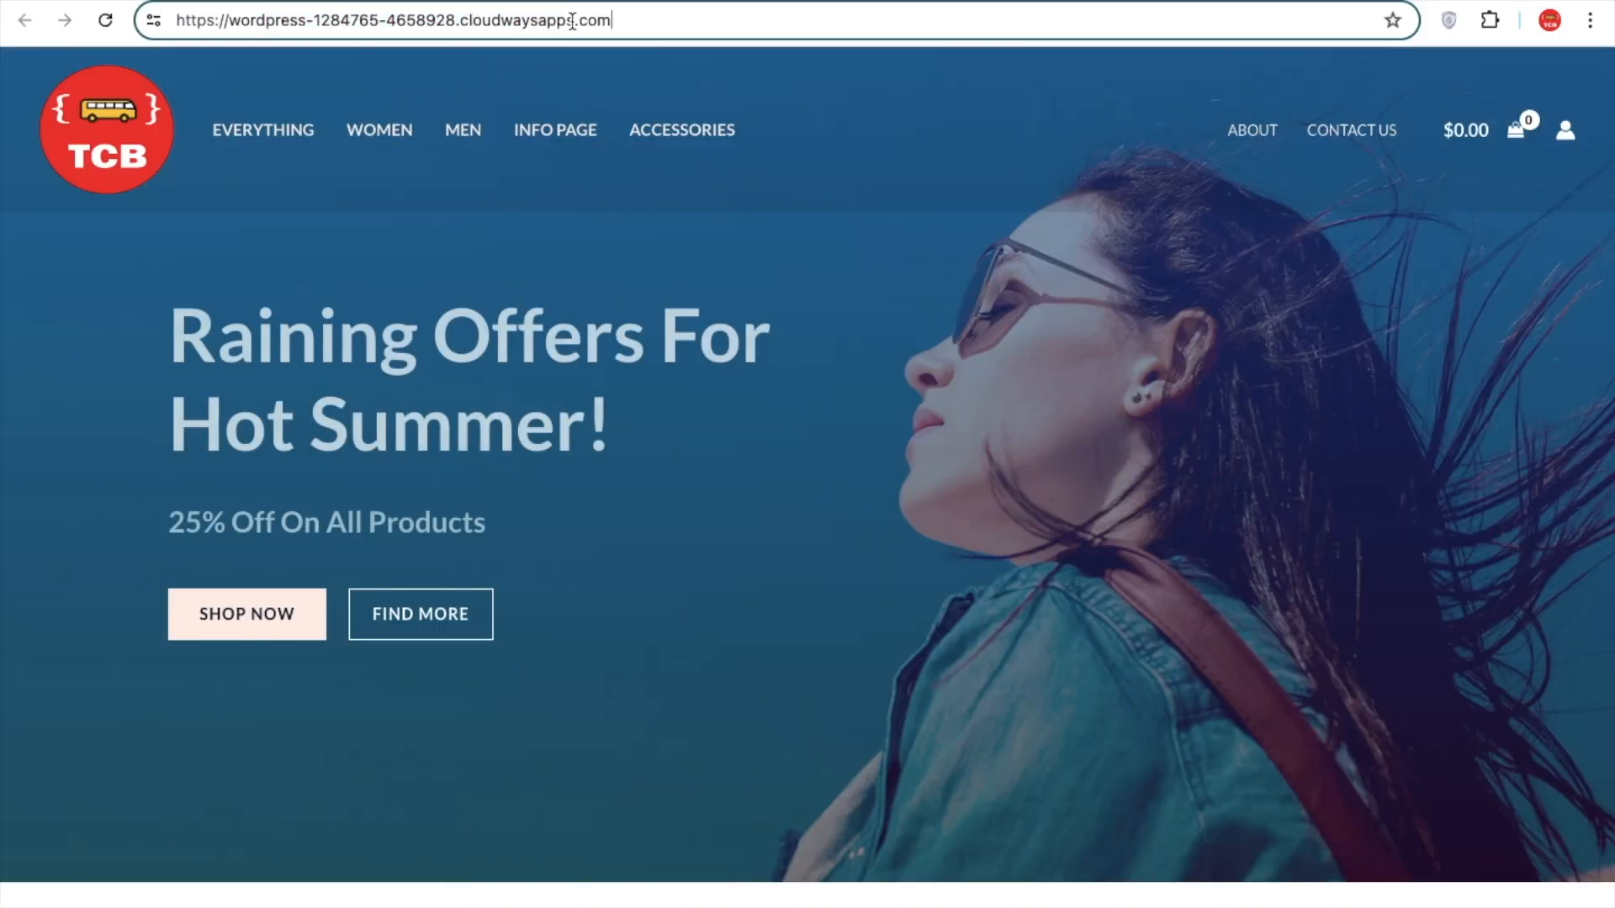
text(/wp)
key(Return)
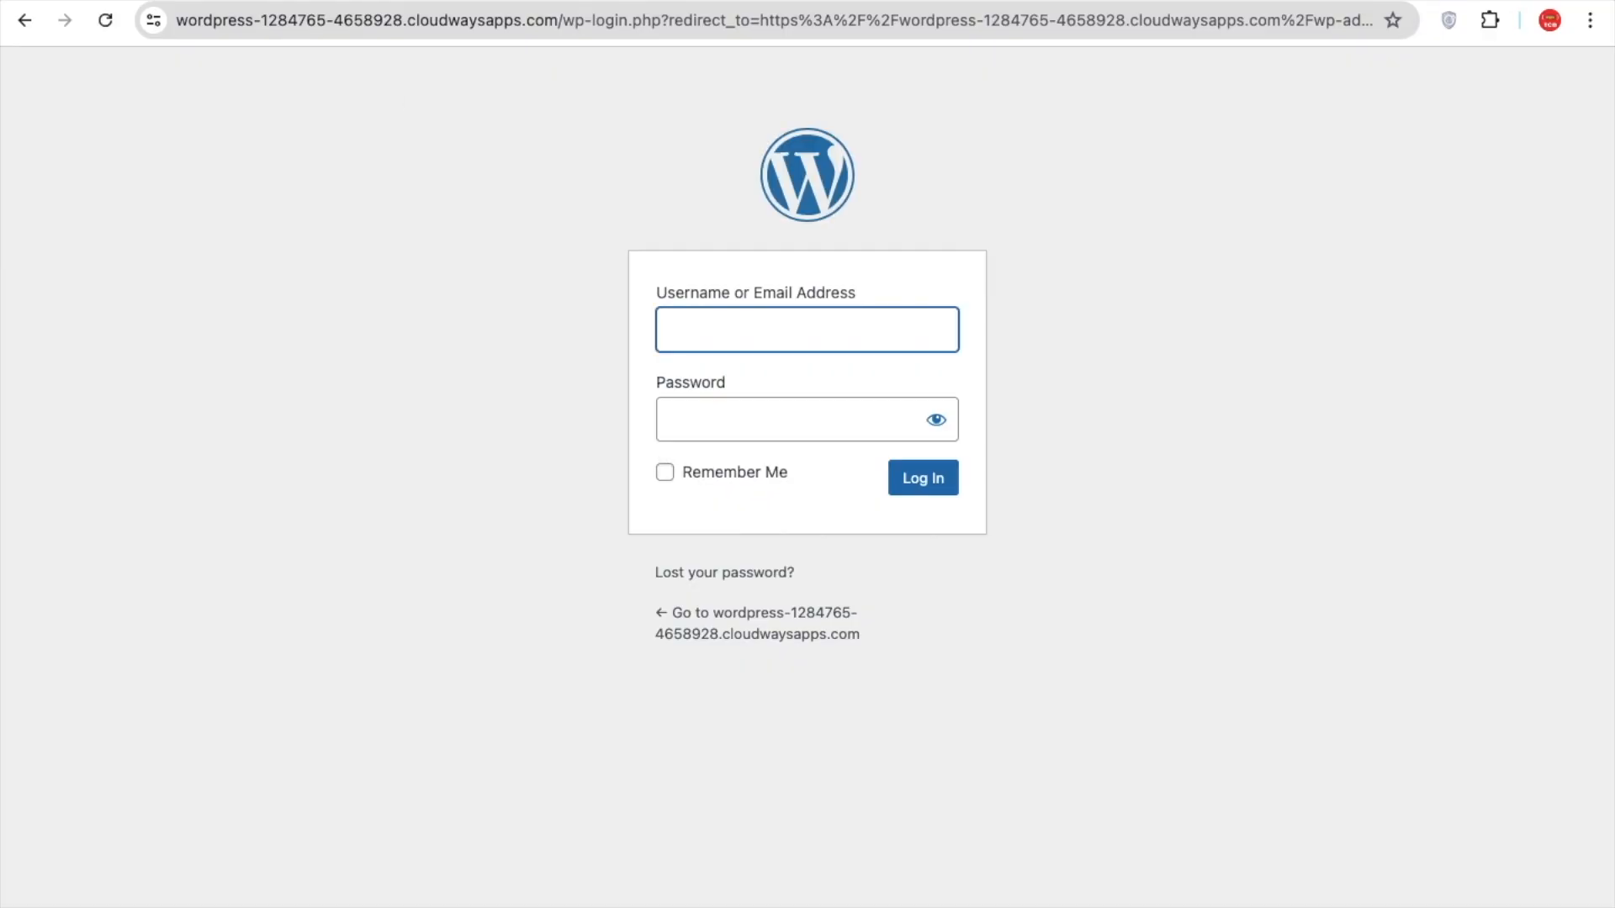
Return to Cloudways and open the access details of the TCB Shopping New application with its admin panel credentials
key(ctrl+shift+Tab)
scroll(889, 545, down, 3)
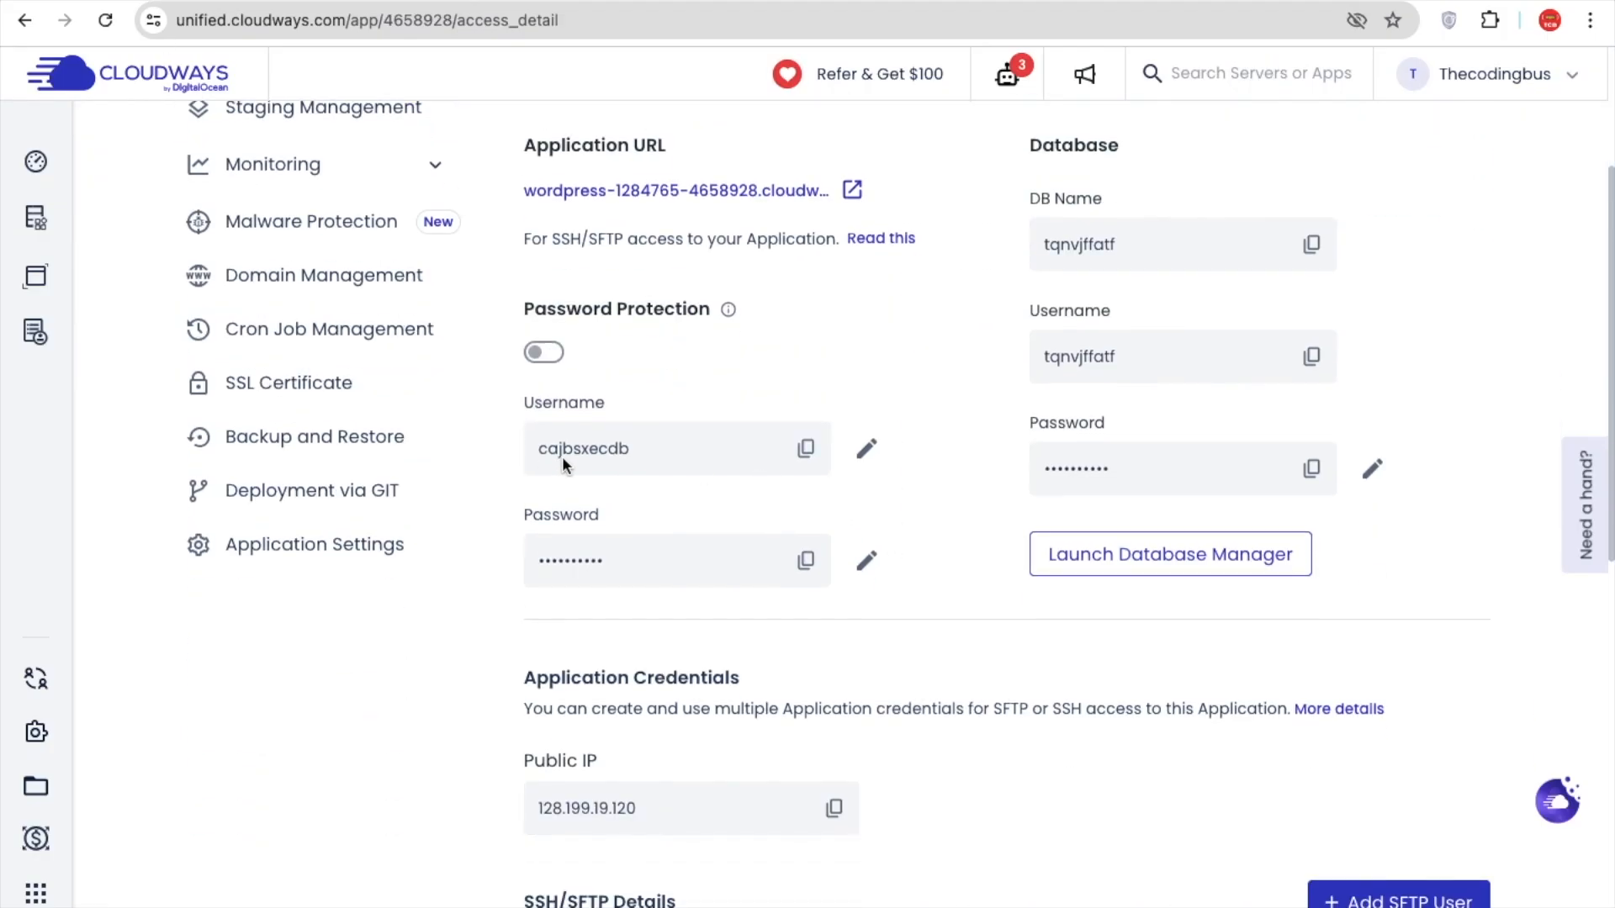
scroll(562, 465, down, 1)
scroll(561, 465, up, 2)
scroll(561, 463, up, 2)
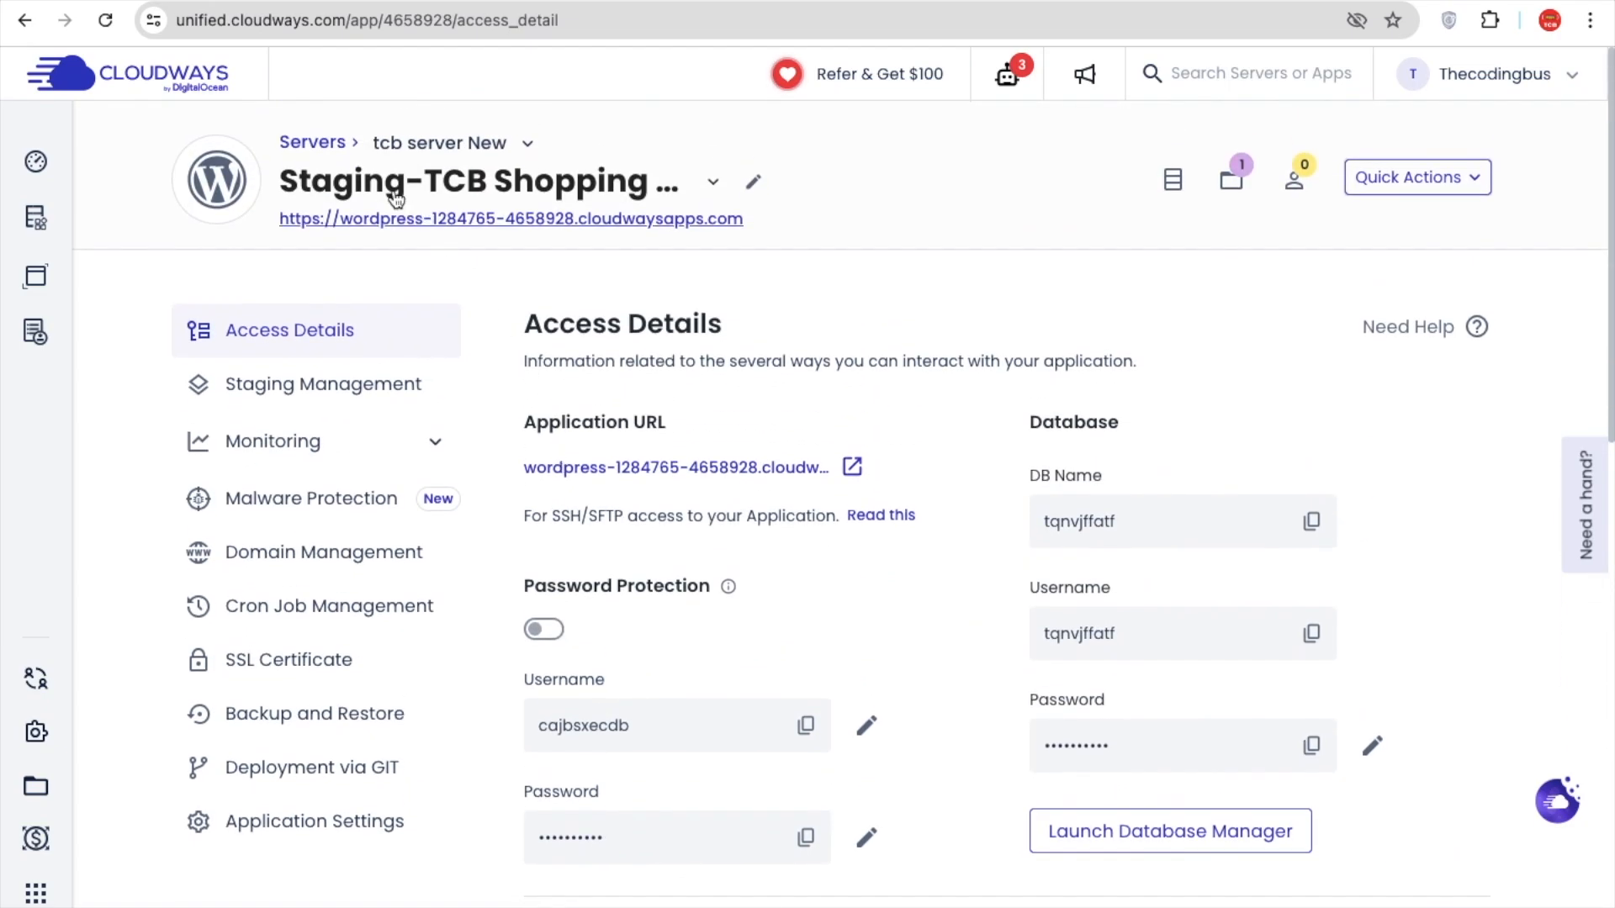
click(343, 145)
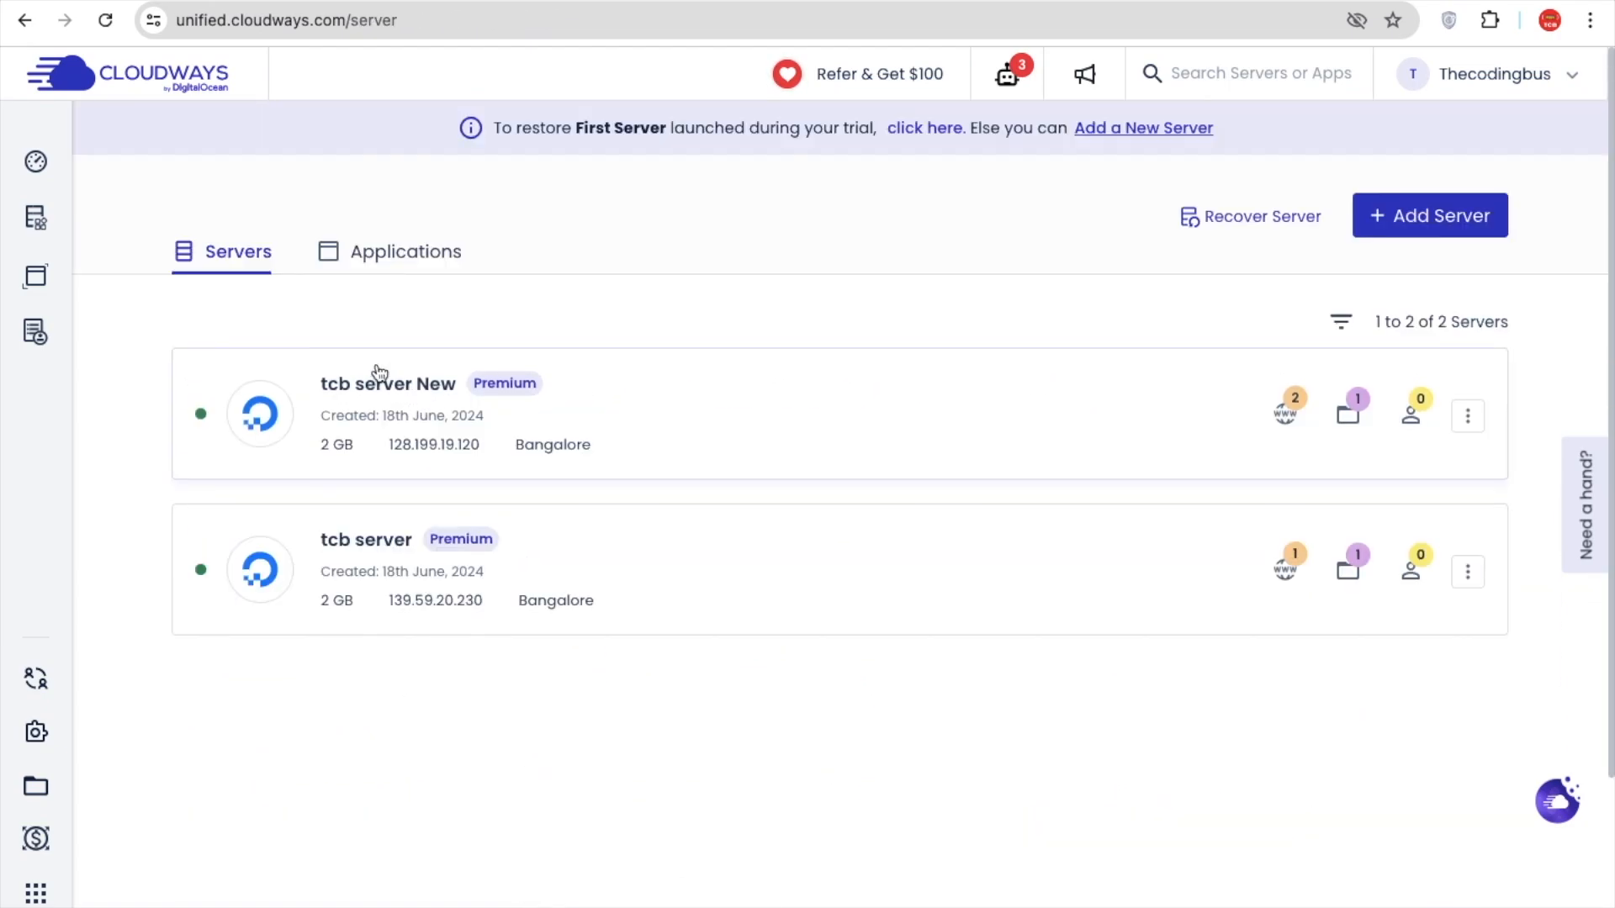
click(381, 261)
scroll(461, 540, down, 1)
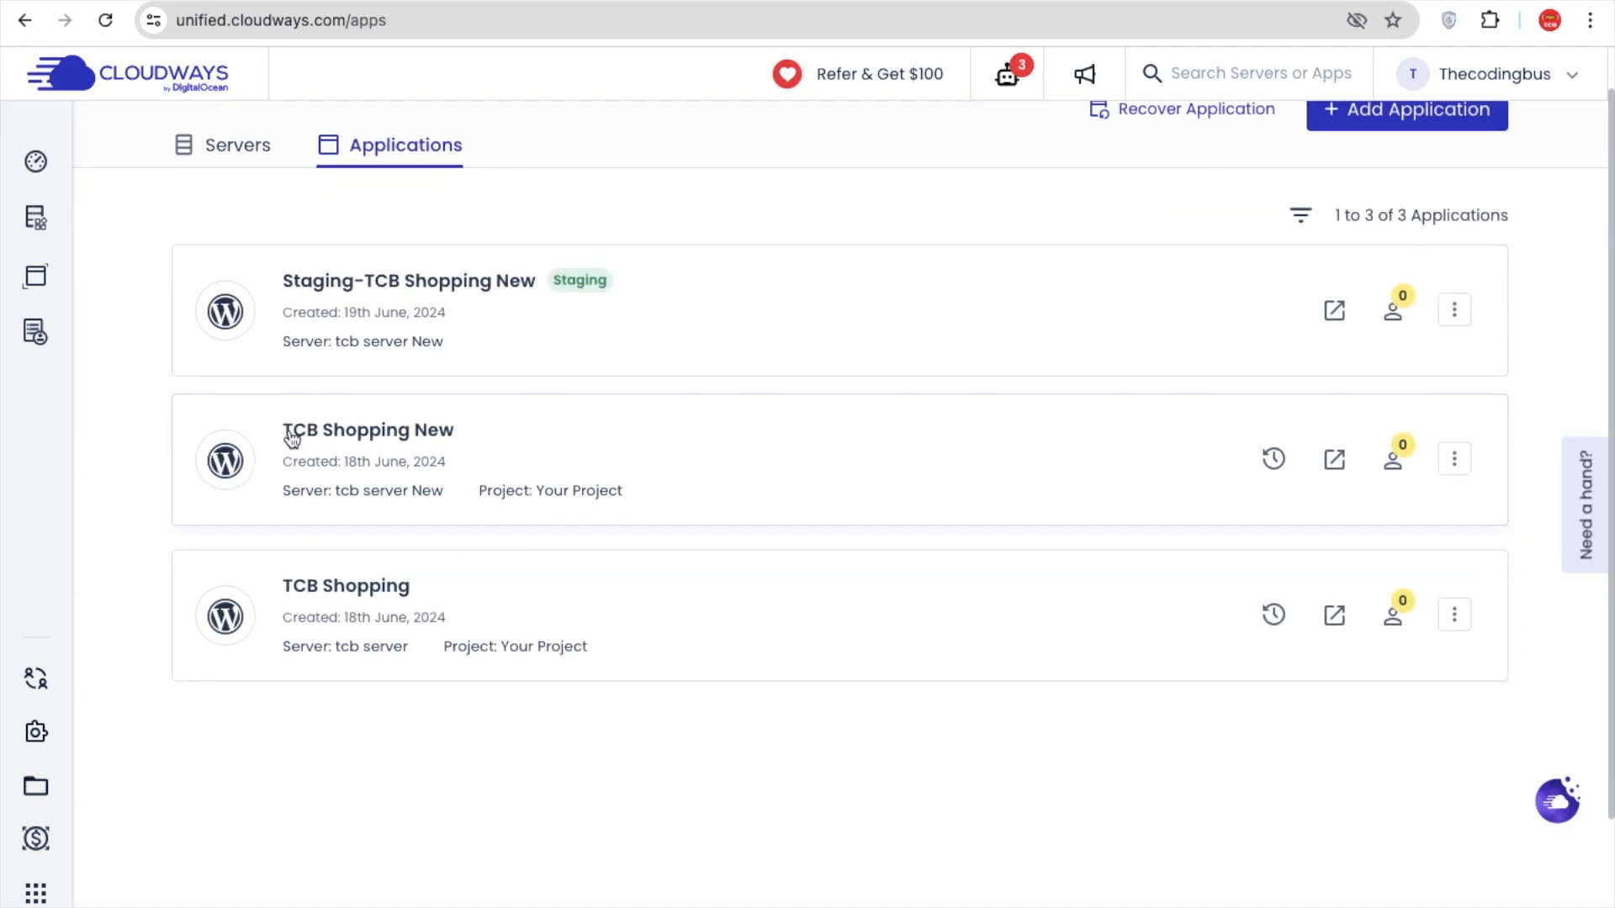
click(427, 463)
scroll(976, 502, down, 1)
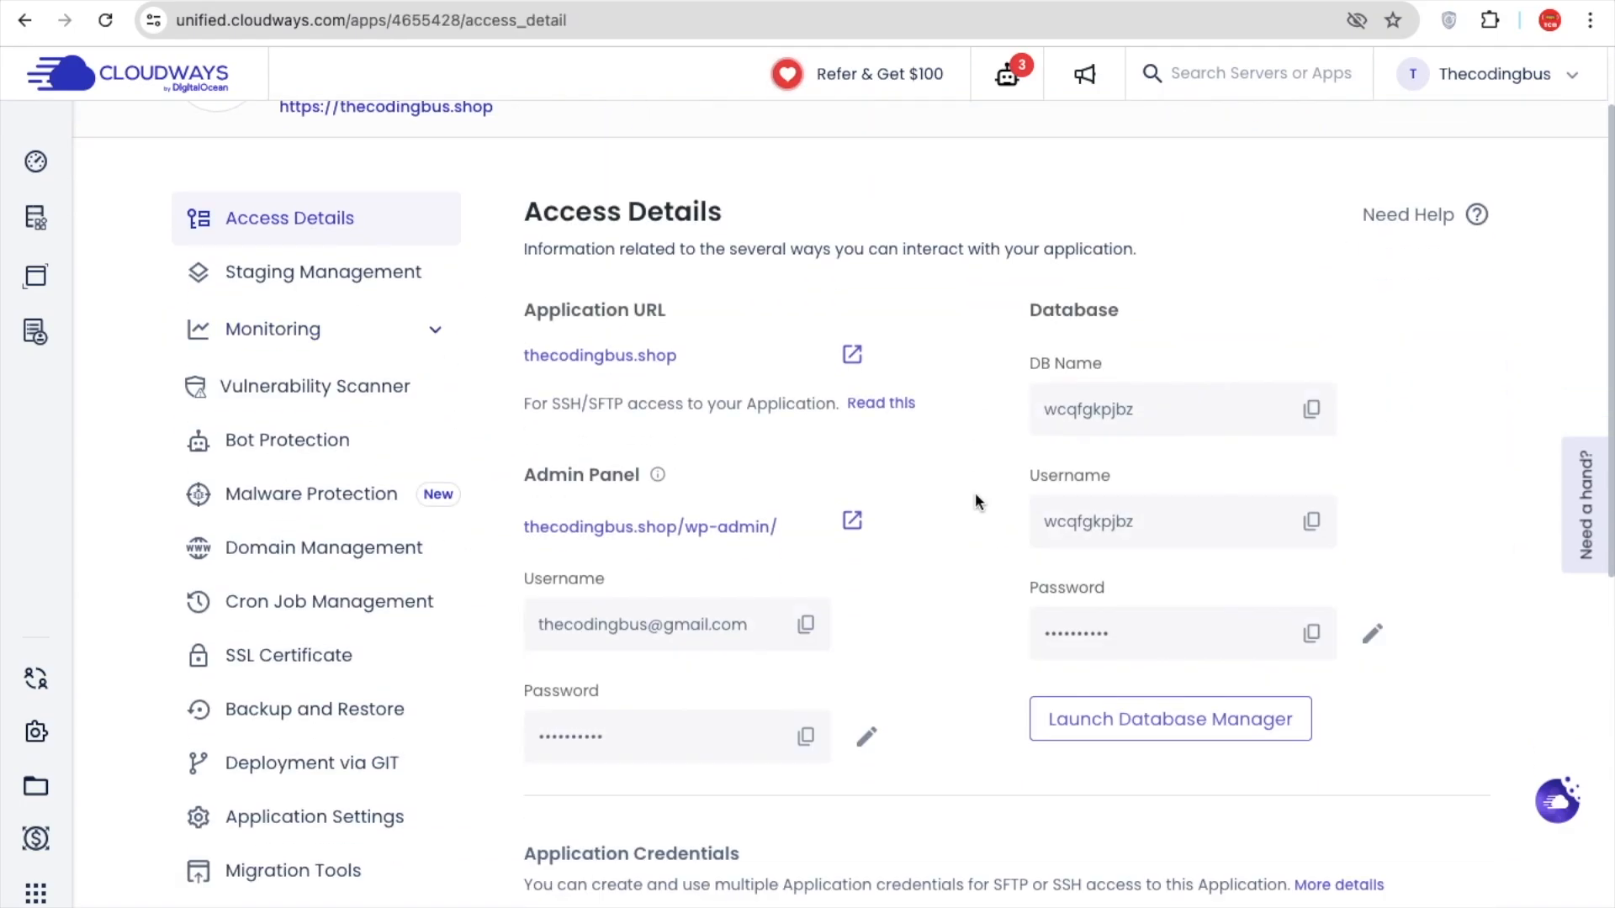
scroll(975, 496, down, 2)
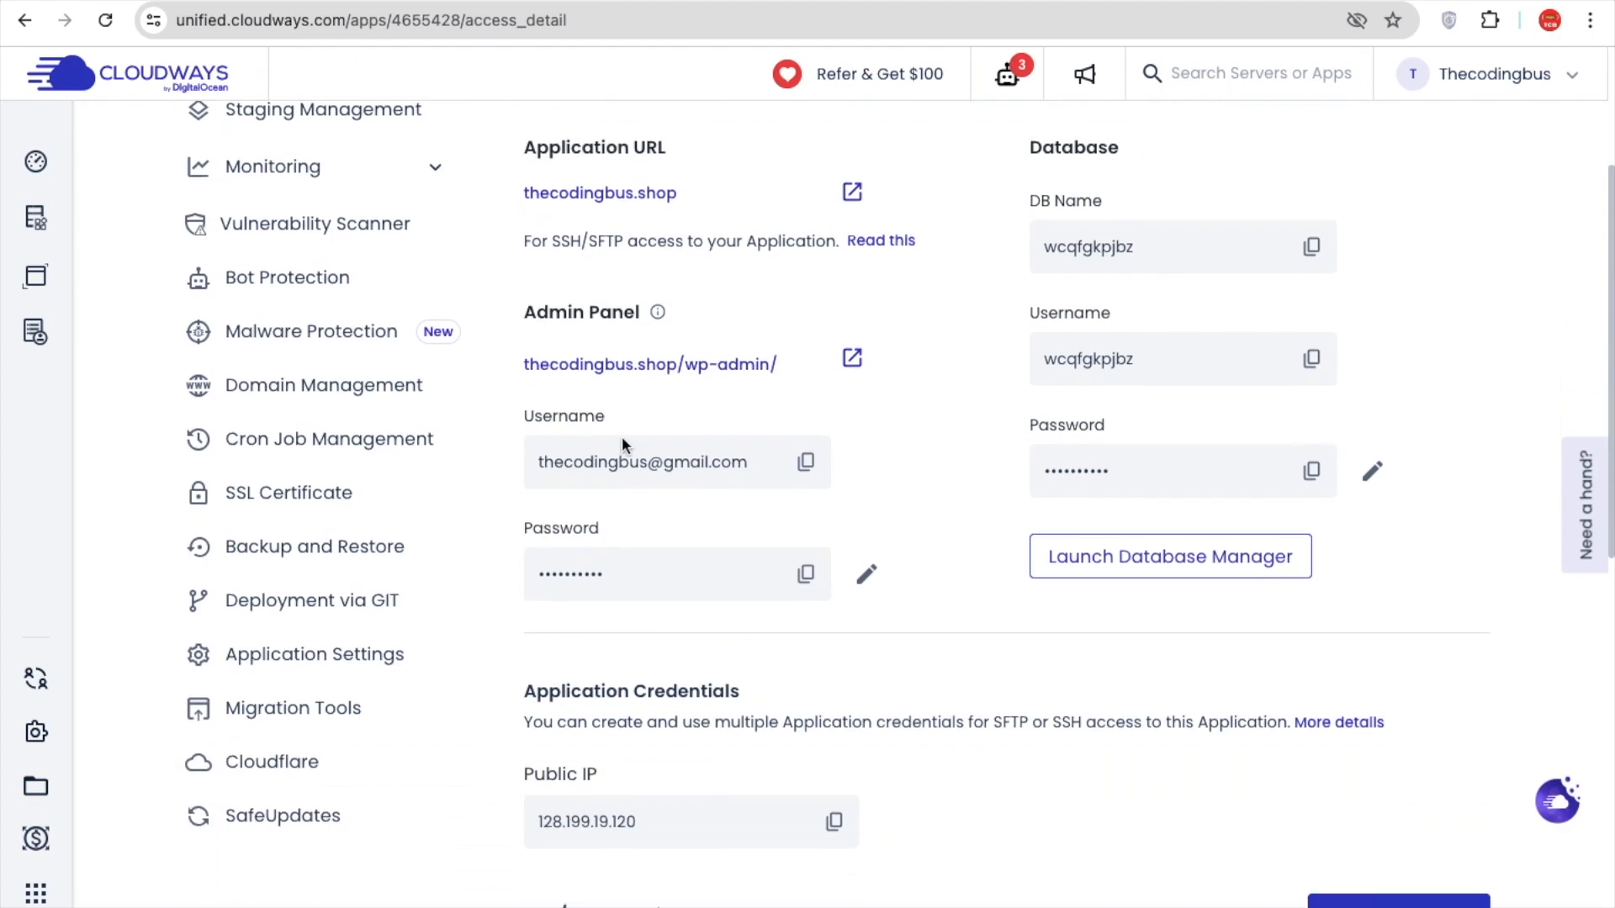
Log in to the staging site's WordPress dashboard with the admin username and password copied from TCB Shopping New
click(806, 463)
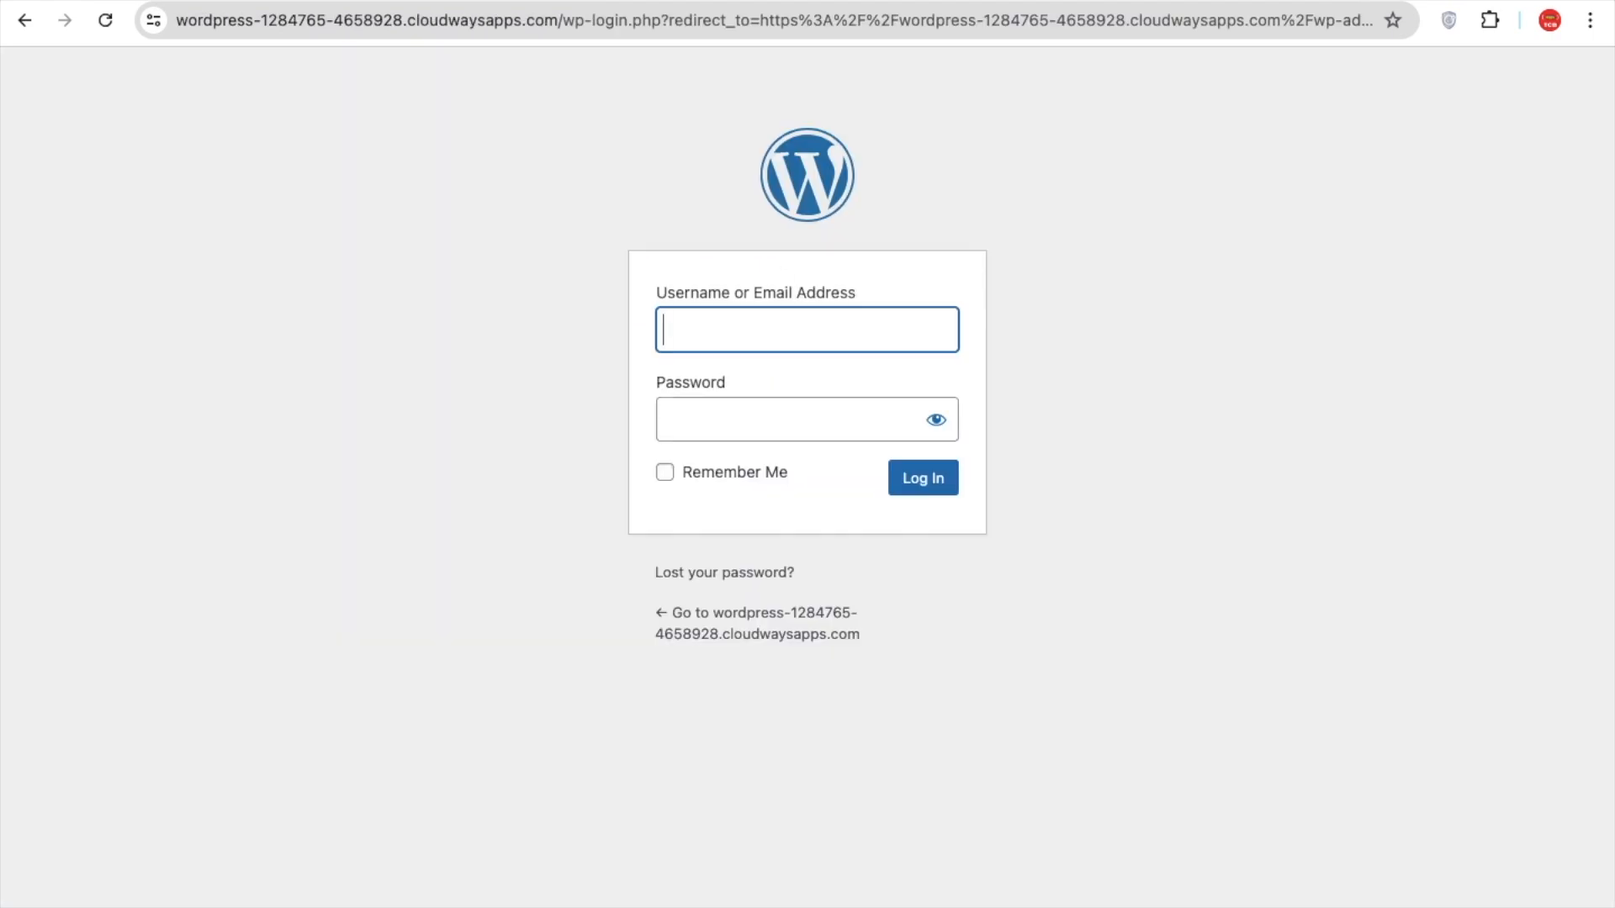
key(ctrl+v)
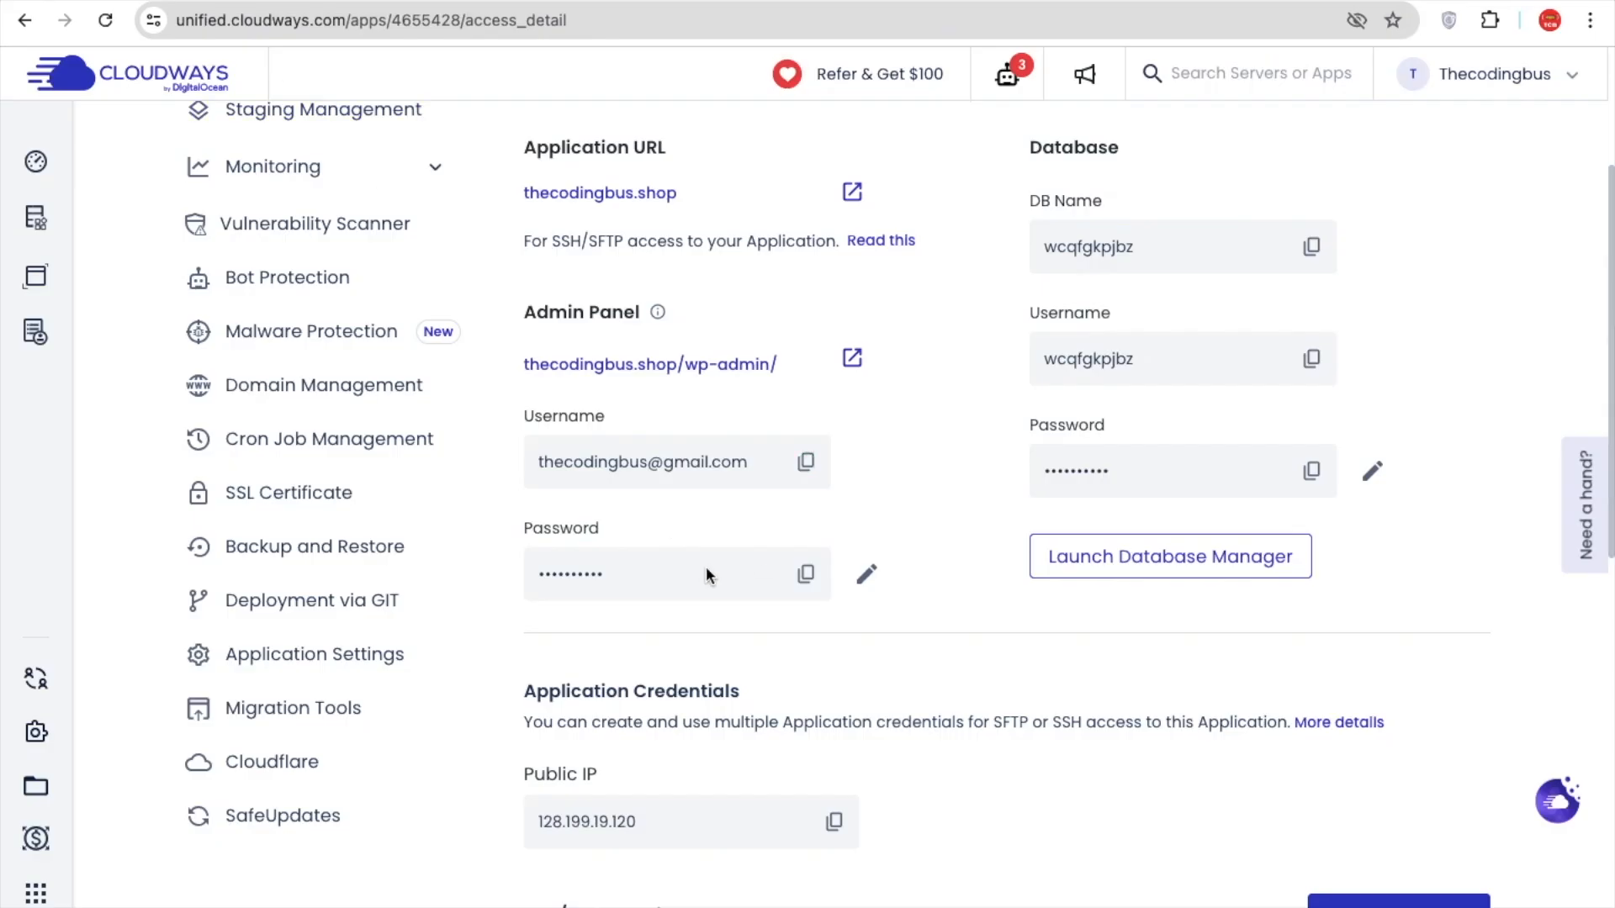
click(805, 574)
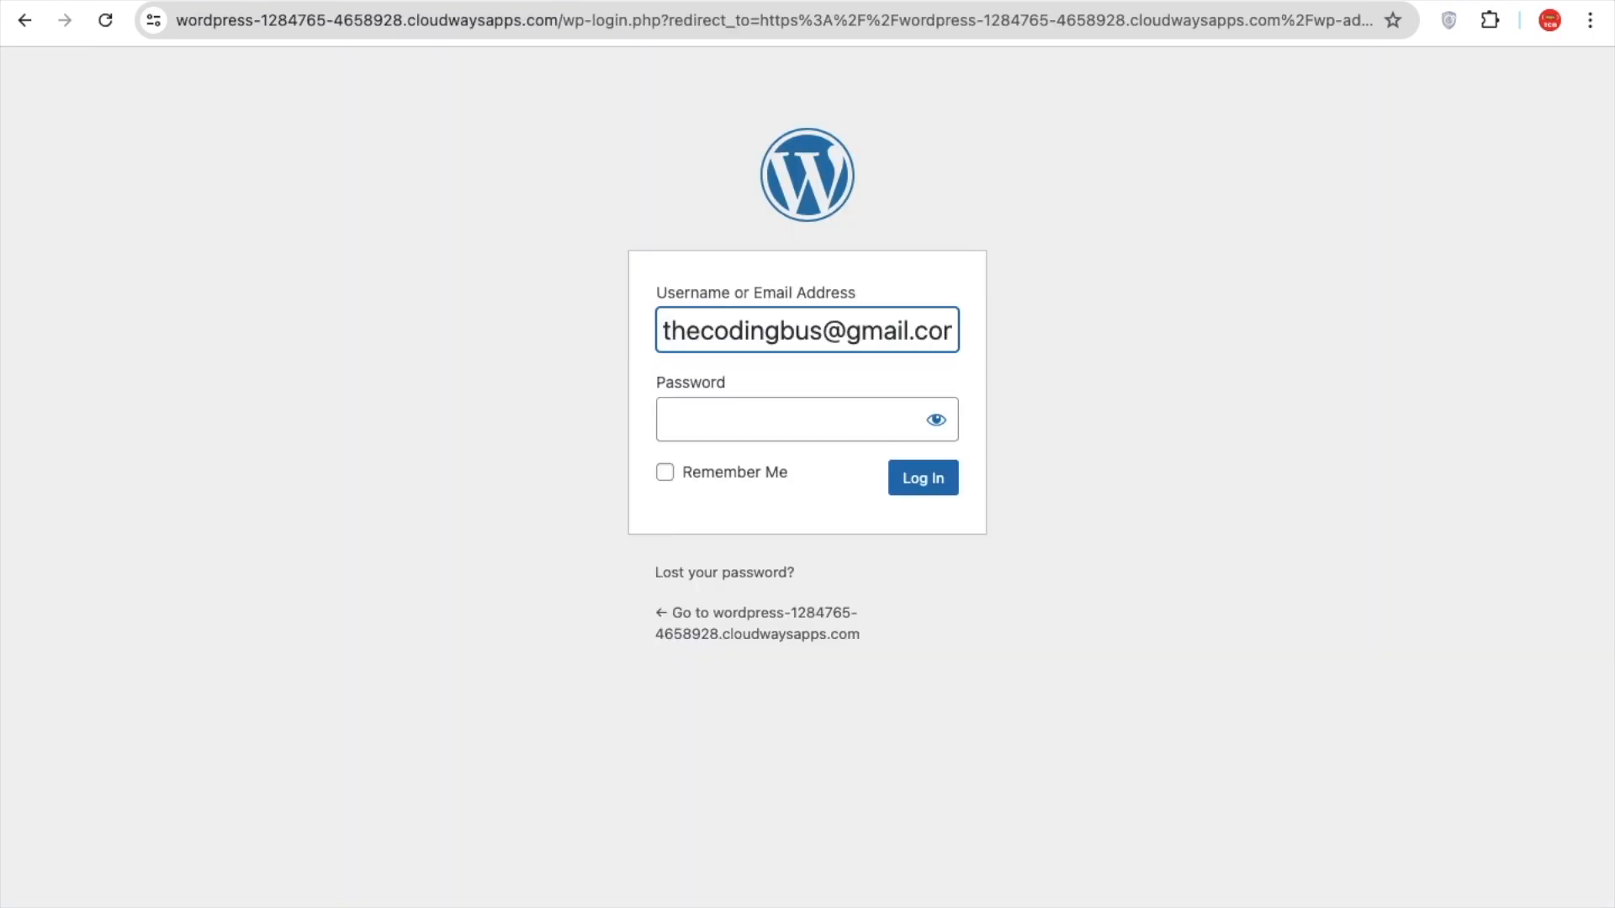
click(698, 439)
key(ctrl+v)
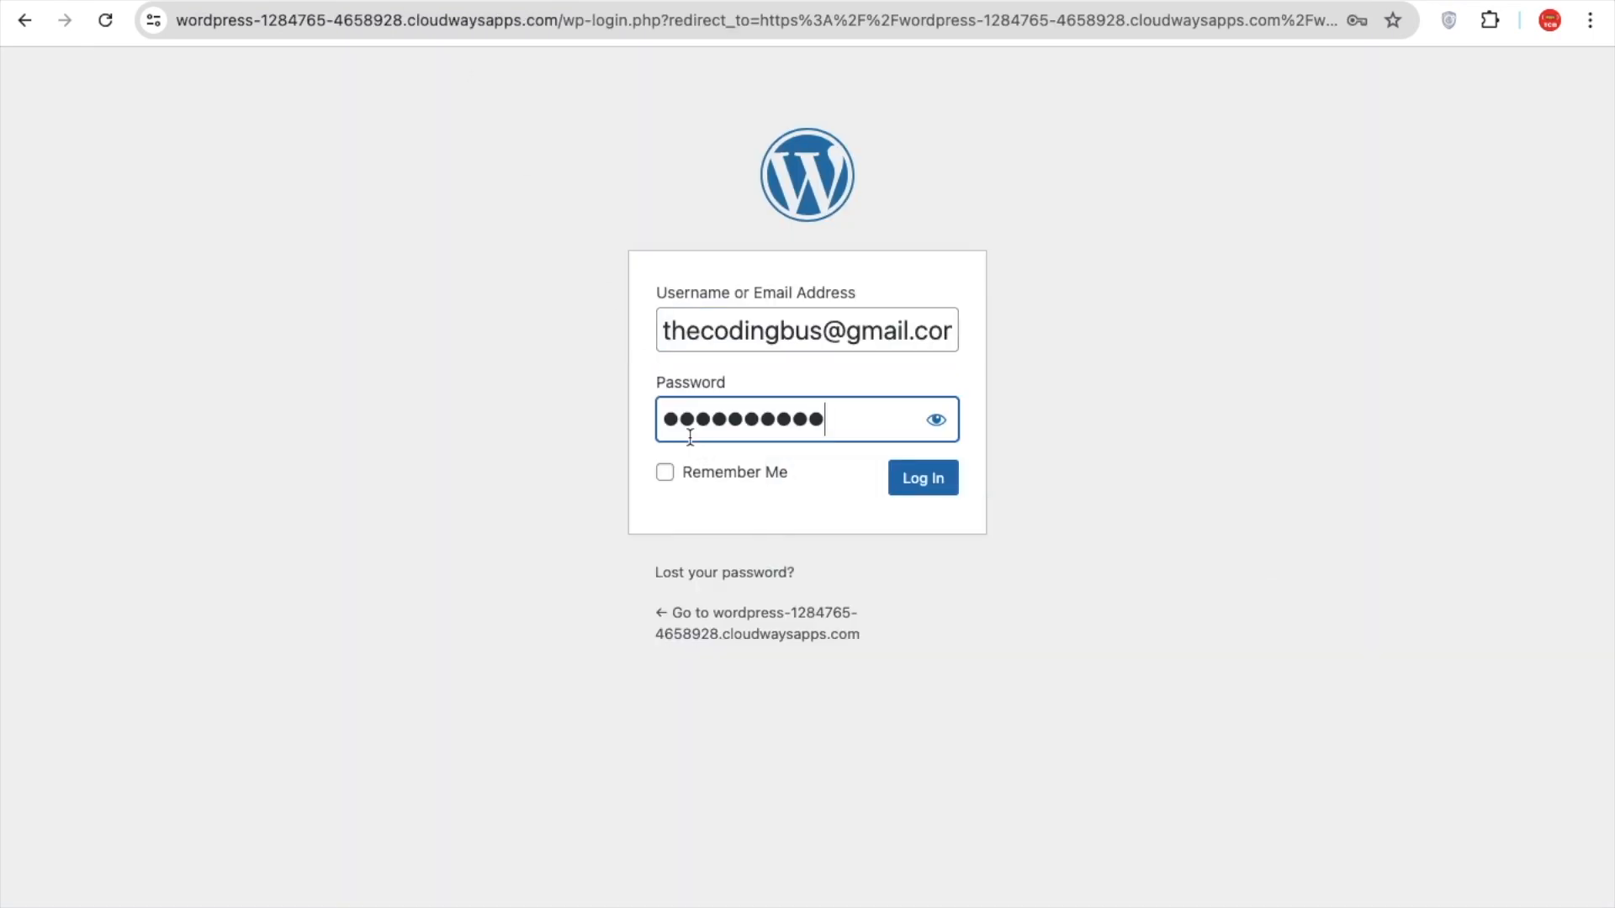
click(917, 480)
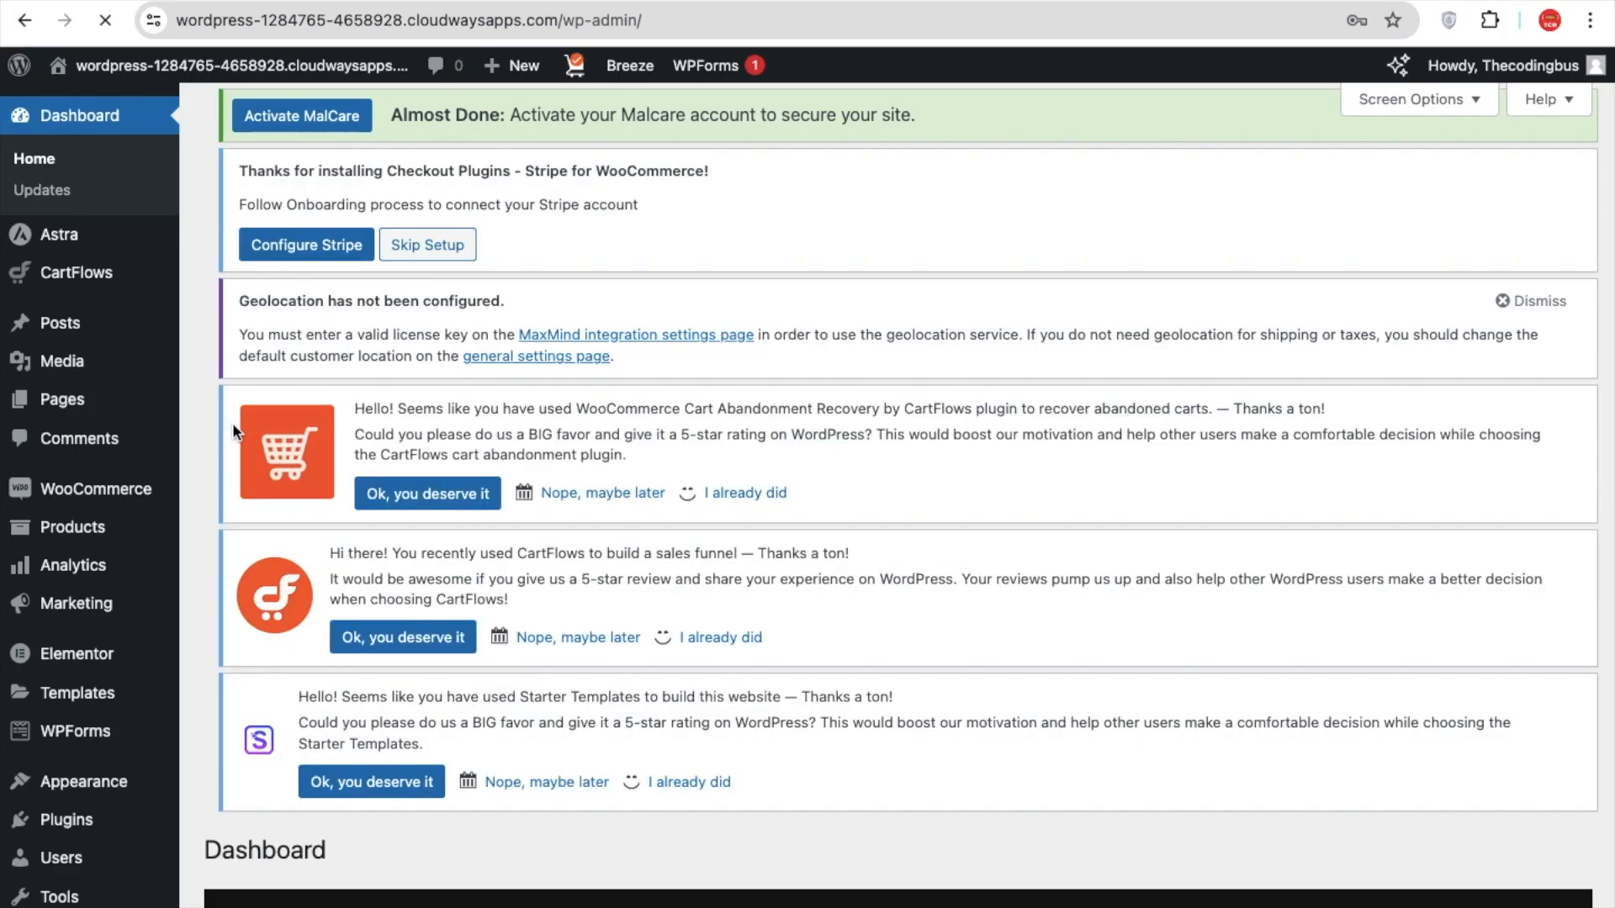
Save the staging login in the browser and open the WordPress Menus editor for Main Menu
scroll(103, 572, down, 3)
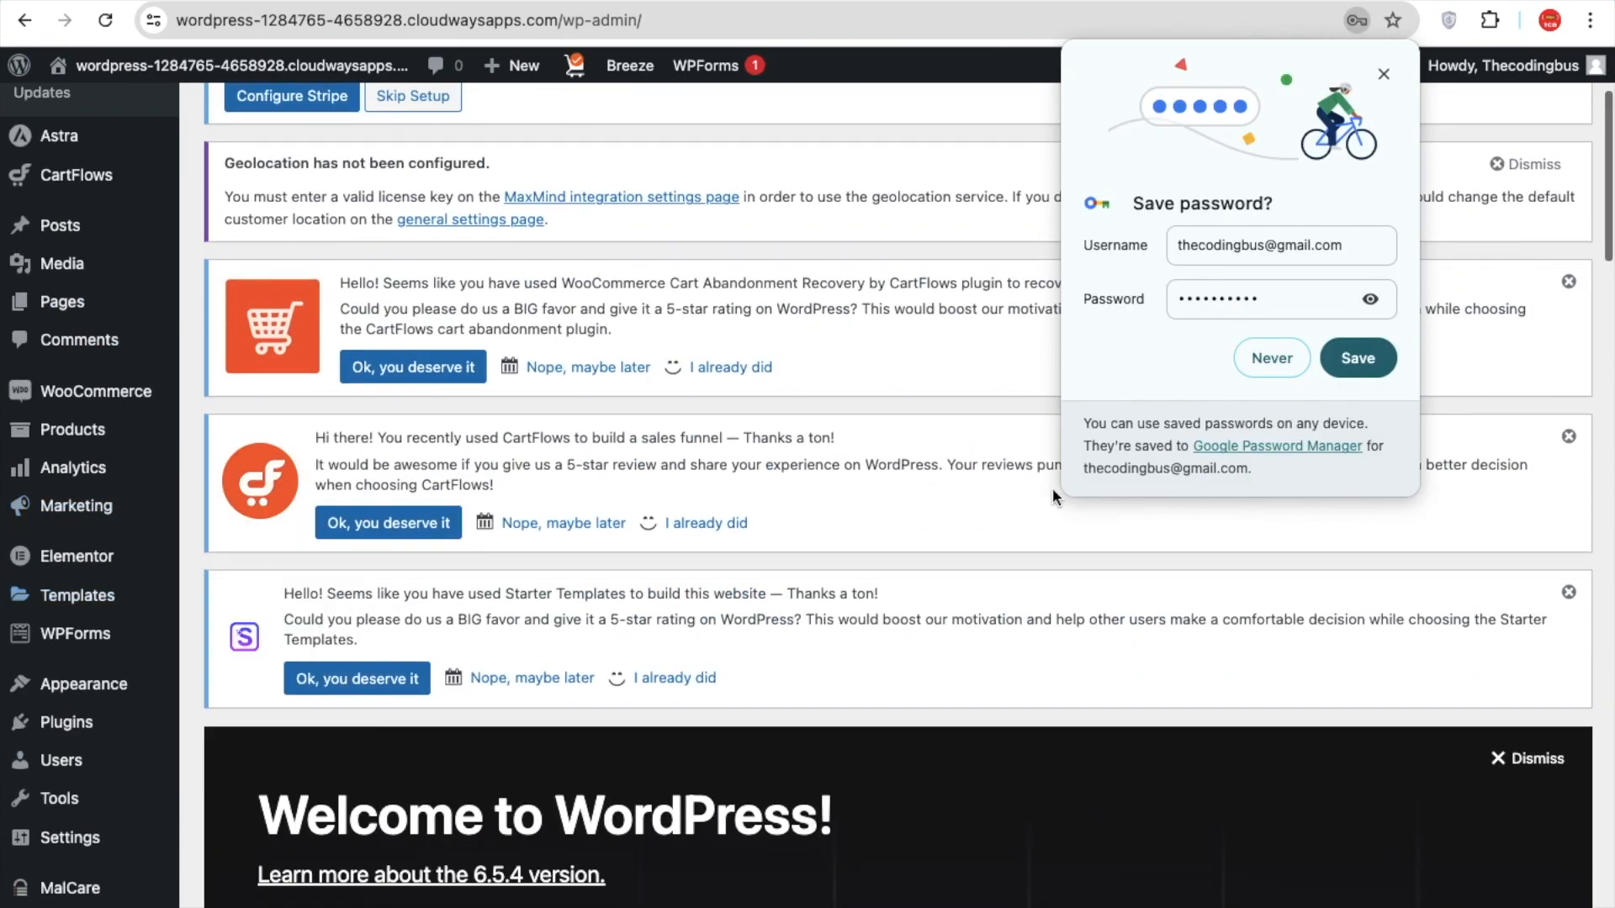
click(1358, 357)
scroll(126, 471, down, 3)
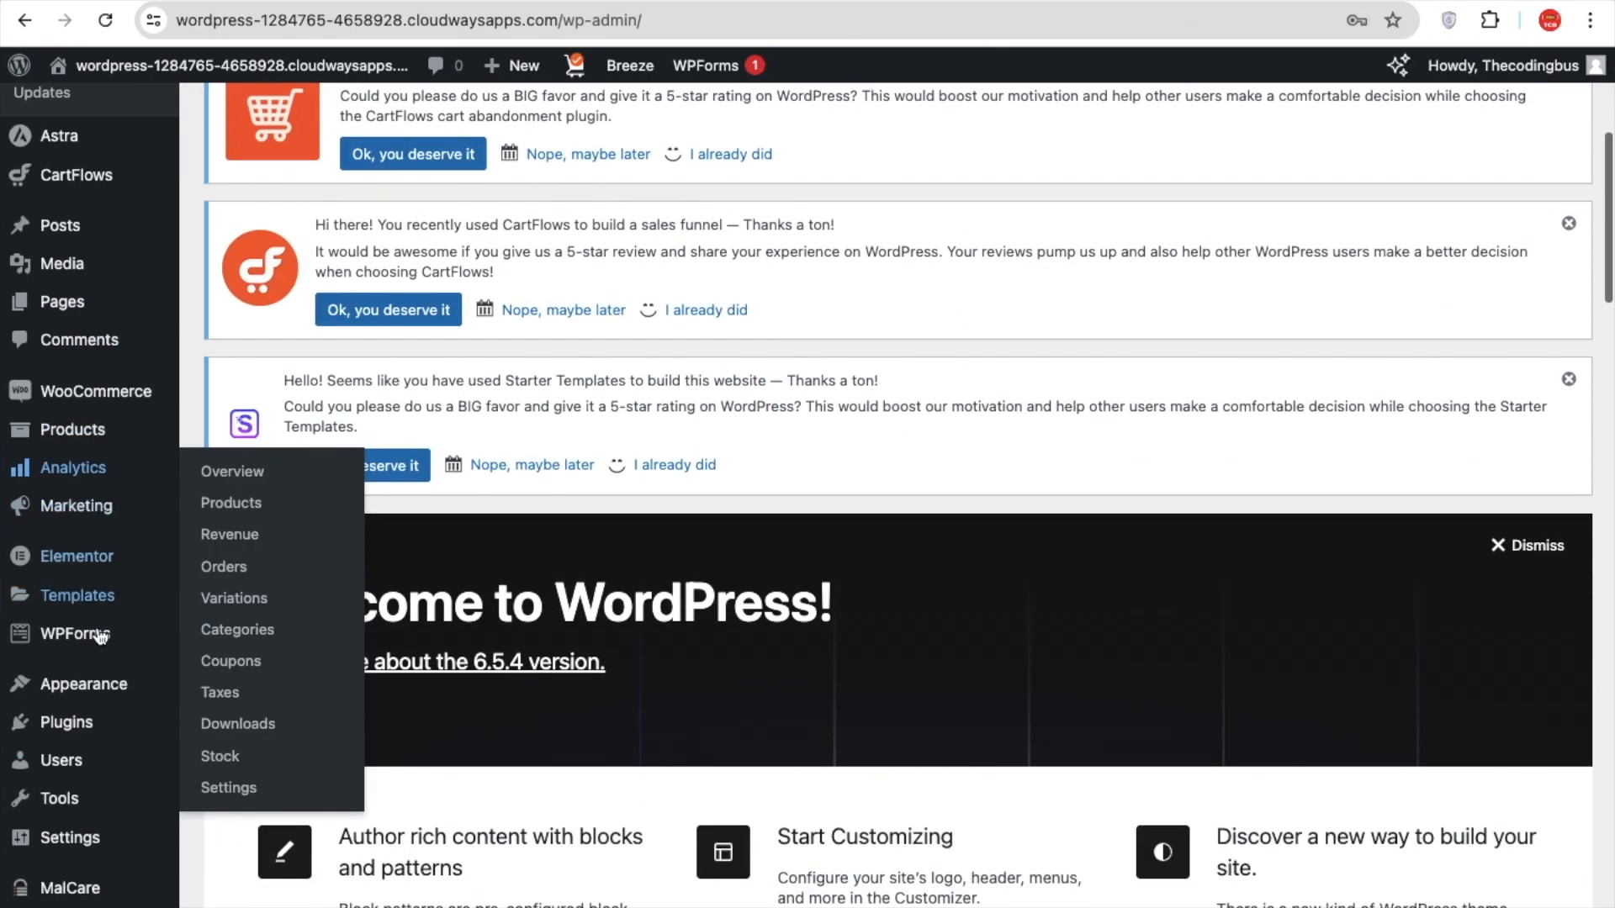
mouse_move(89, 691)
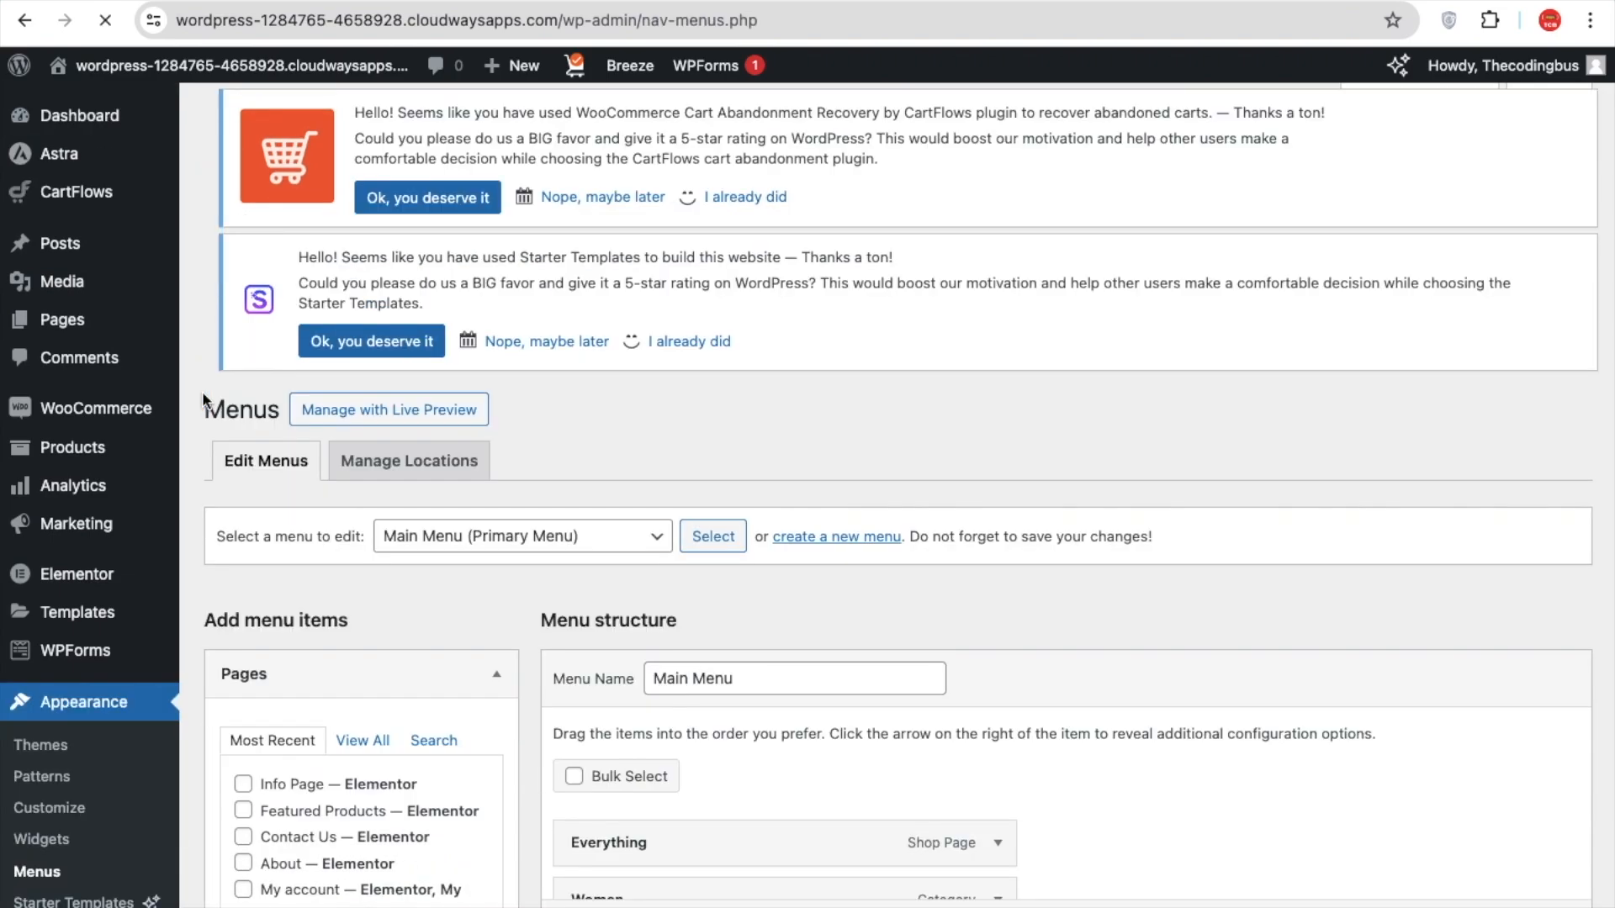
scroll(738, 560, down, 8)
scroll(738, 559, up, 3)
scroll(735, 451, down, 3)
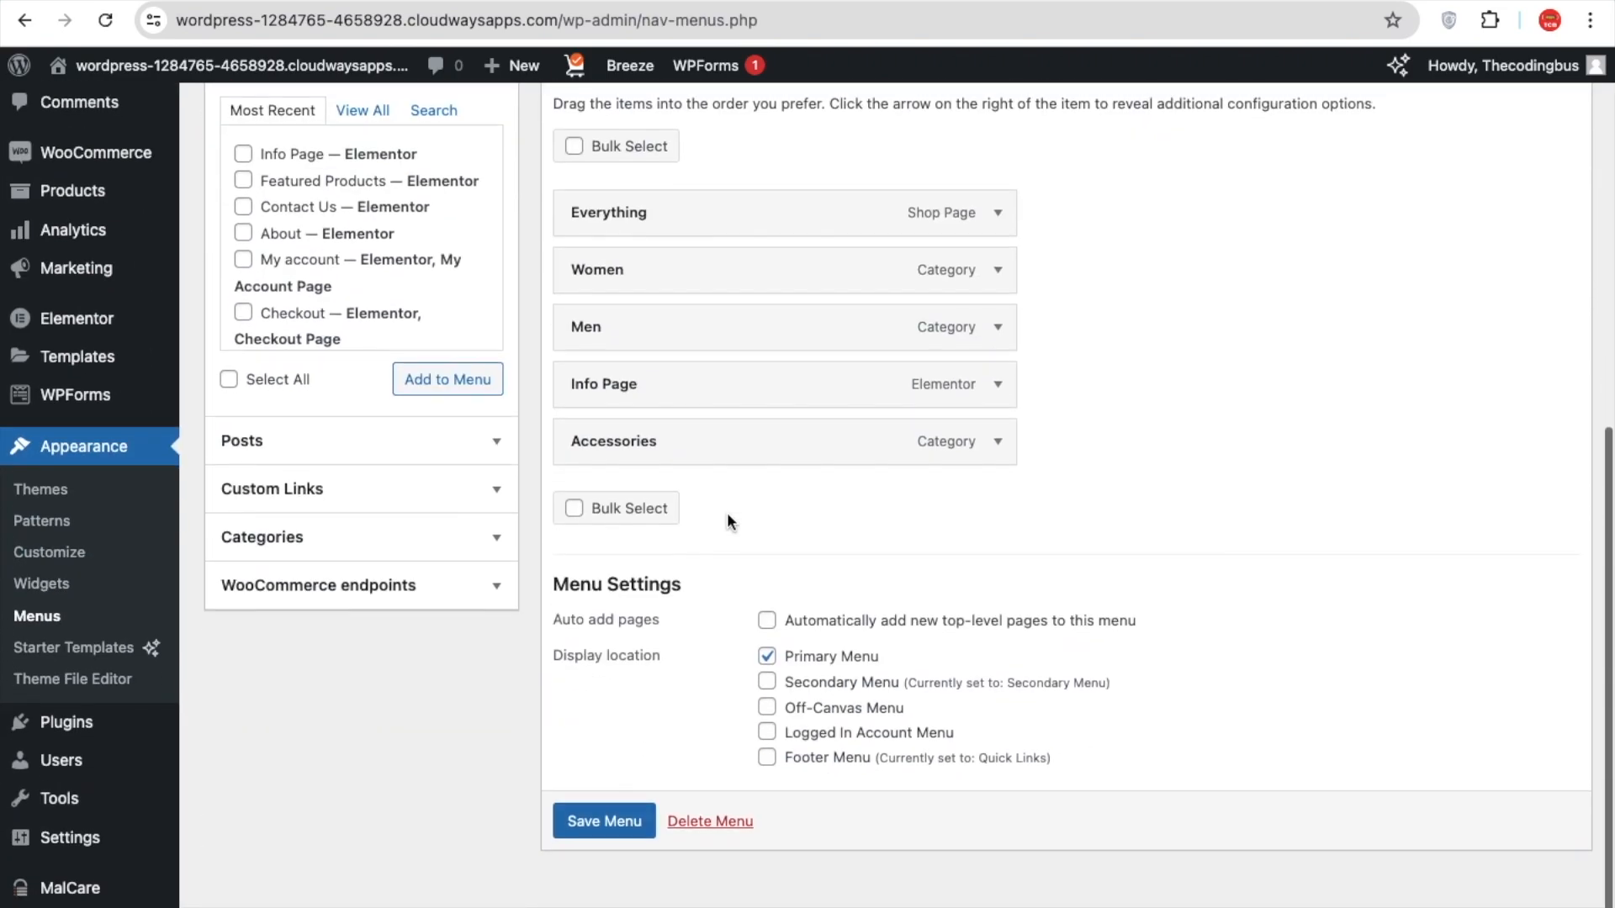
Remove the Everything, Women and Accessories items from Main Menu and save the menu
click(997, 224)
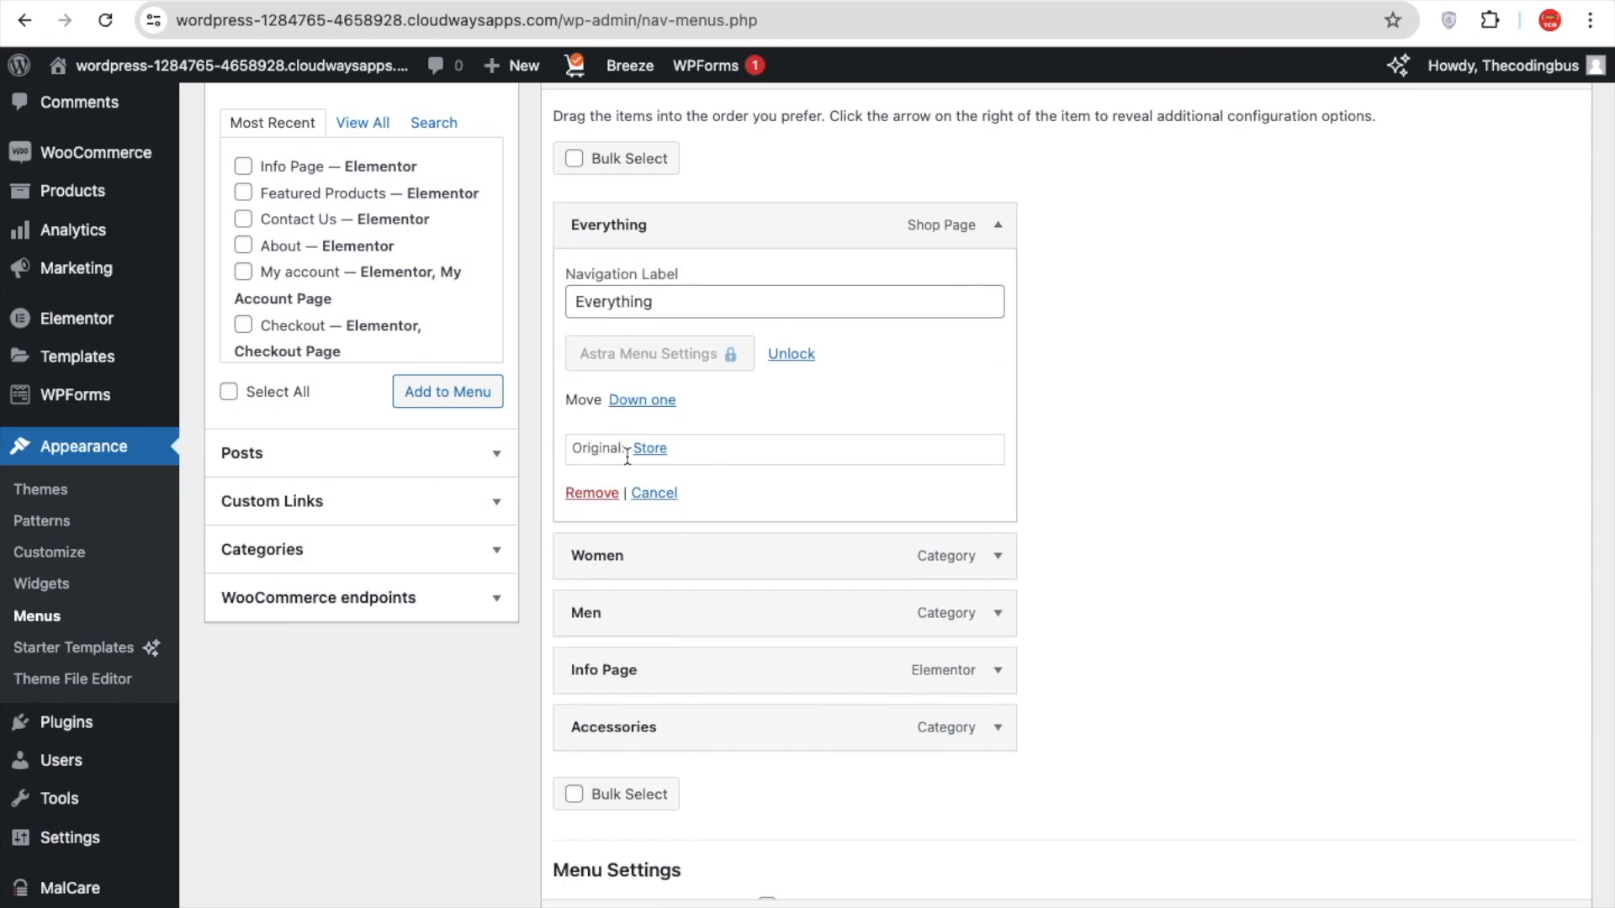
click(589, 496)
click(997, 282)
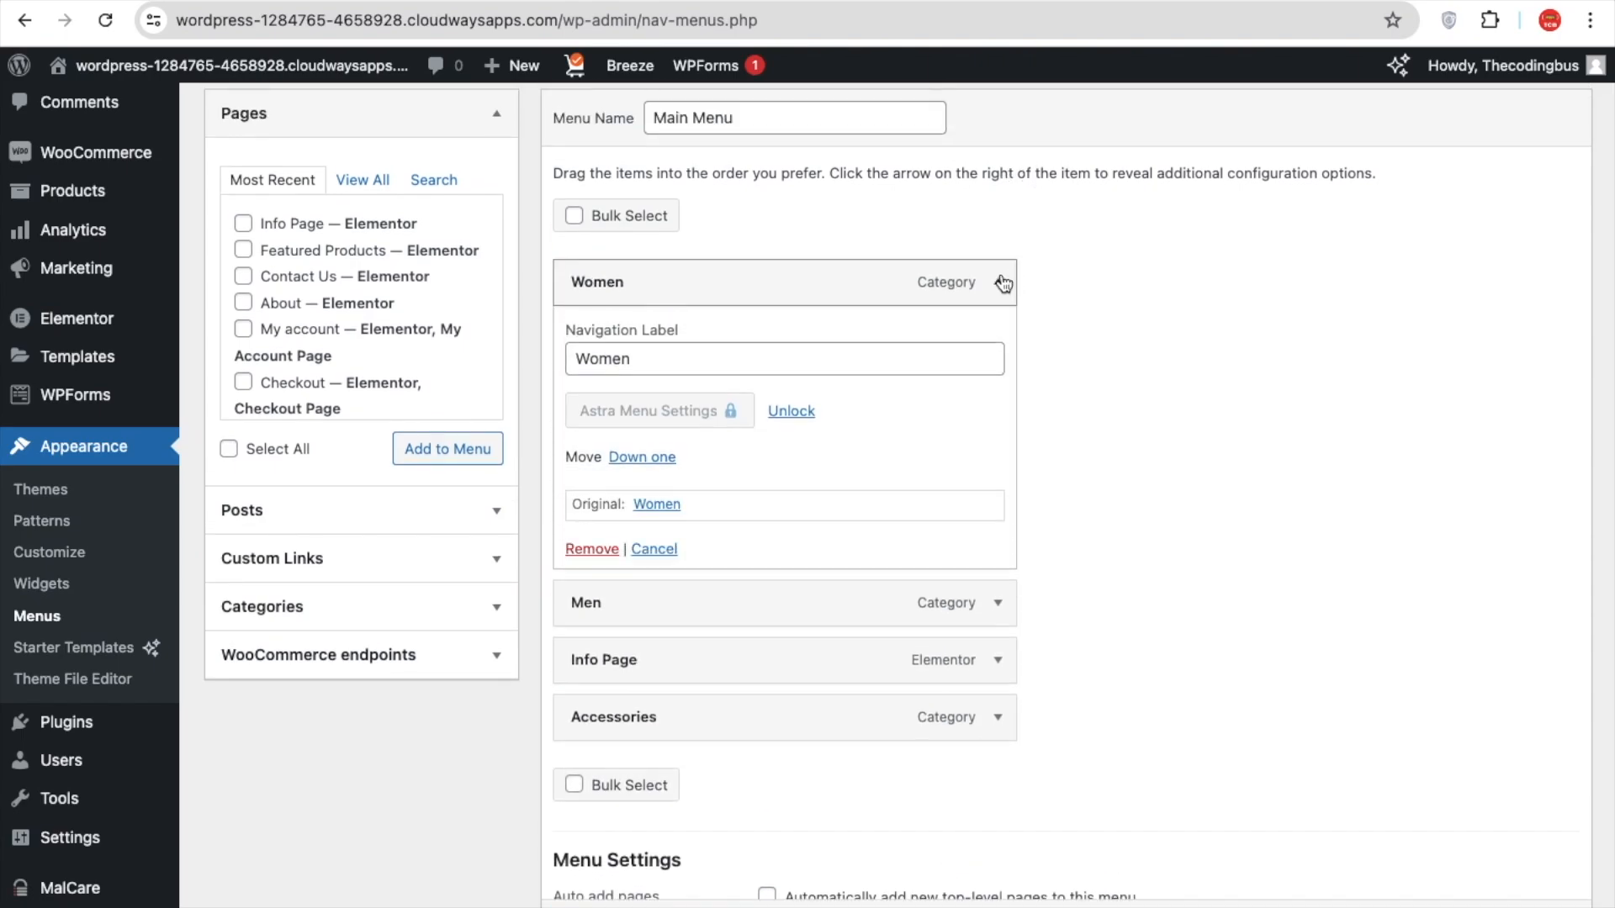
click(594, 549)
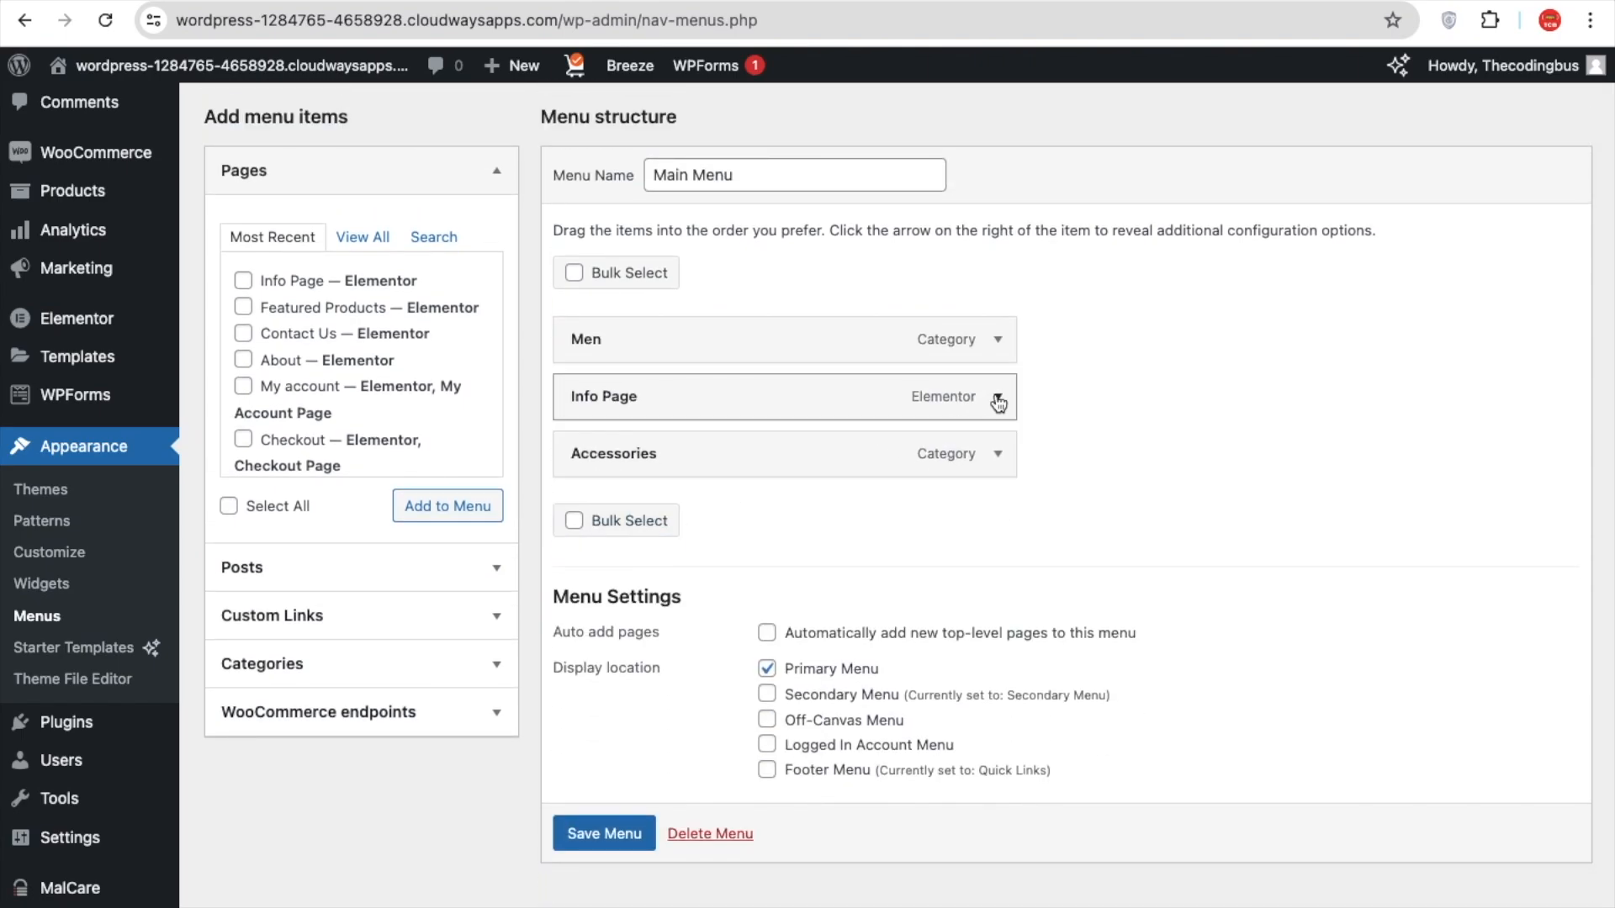
click(997, 456)
scroll(658, 594, down, 2)
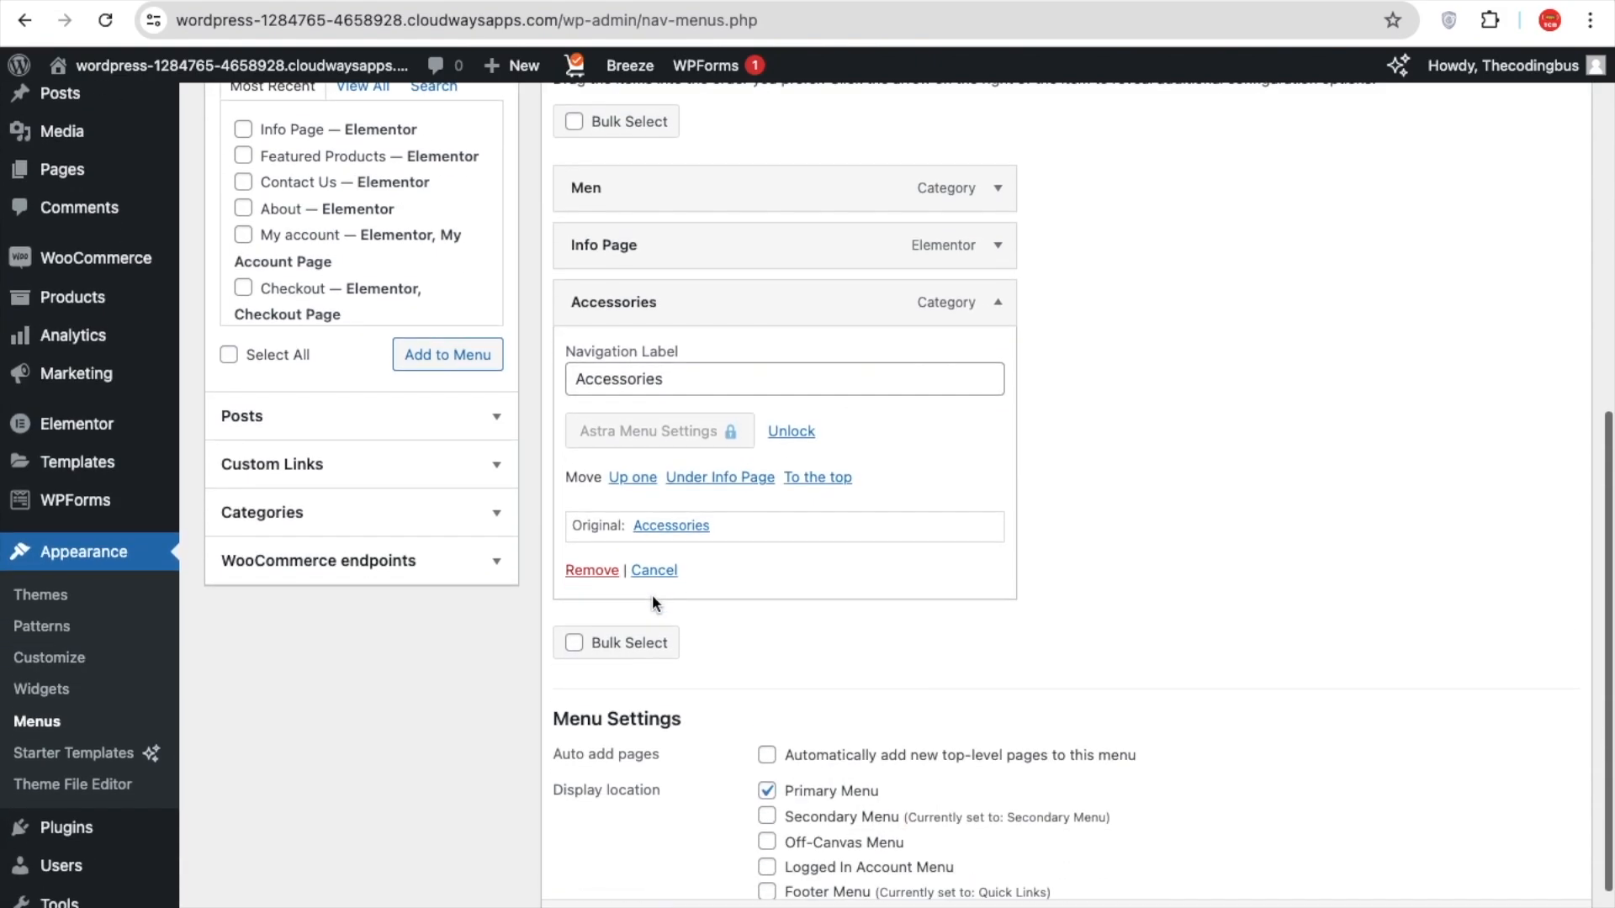
click(580, 567)
click(598, 531)
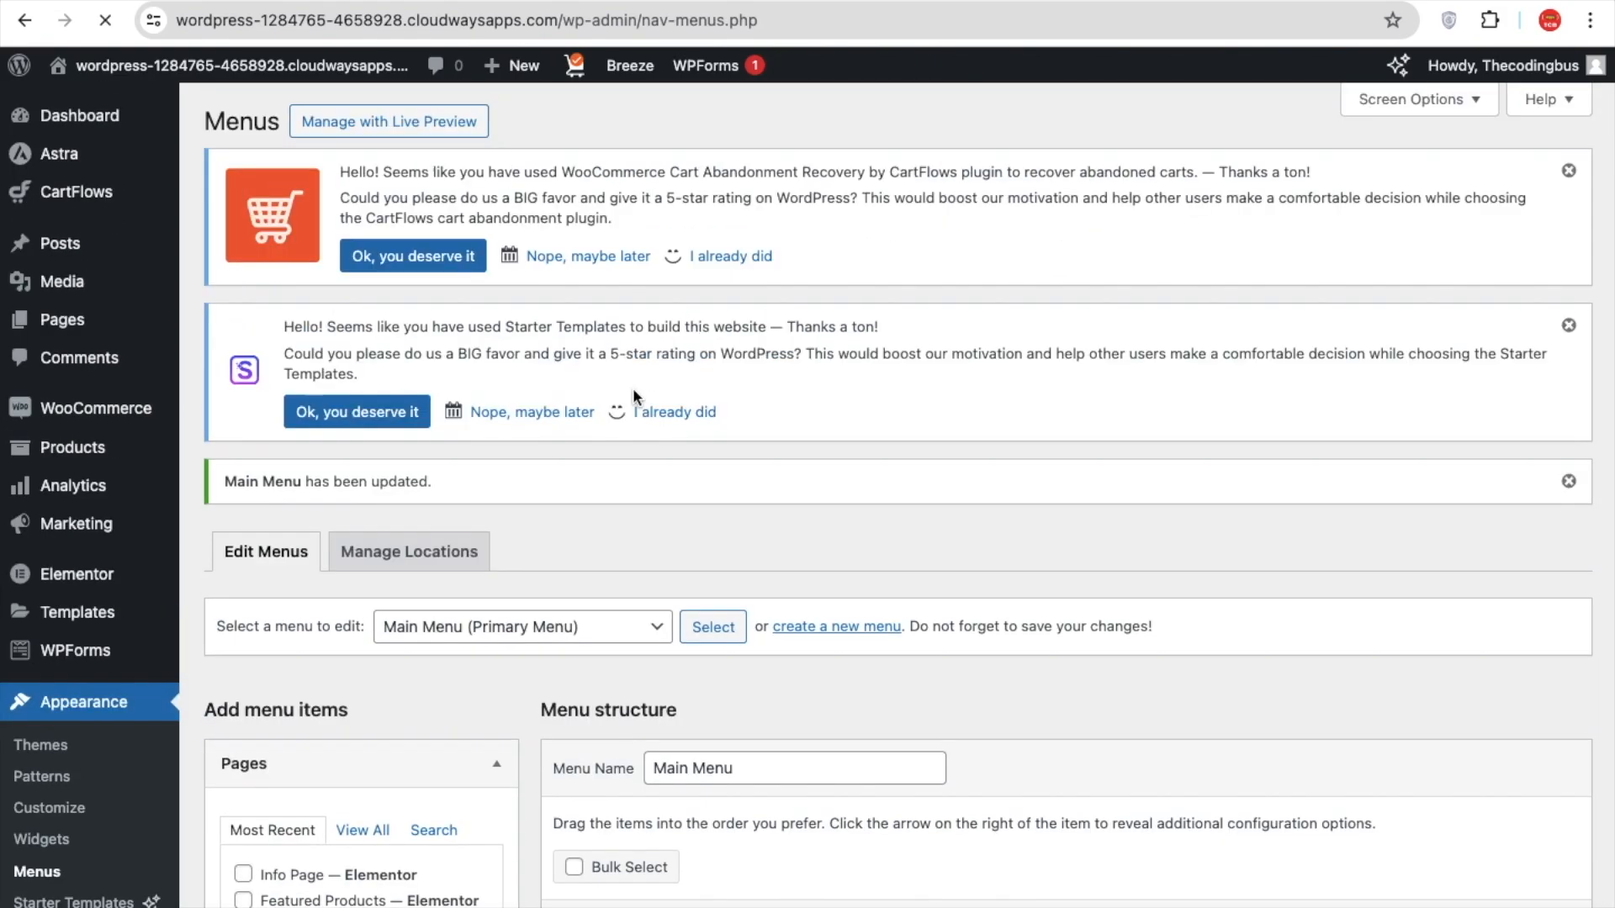
Open the staging site's home page and compare its header navigation with the live site at thecodingbus.shop
scroll(565, 542, down, 1)
scroll(520, 375, down, 2)
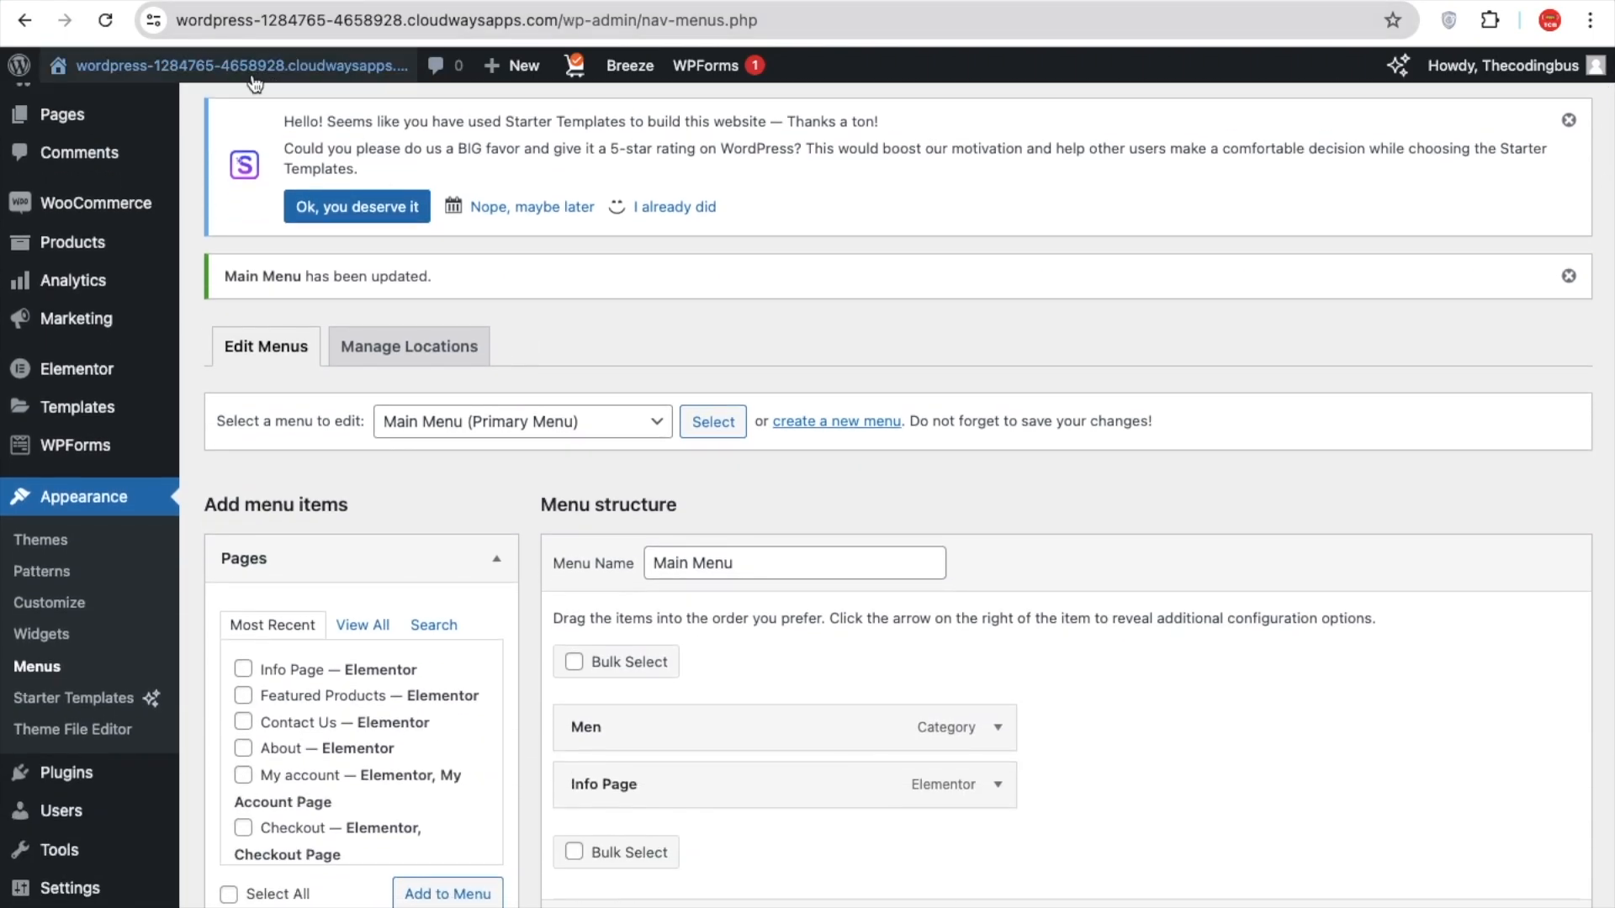
mouse_move(164, 72)
click(159, 98)
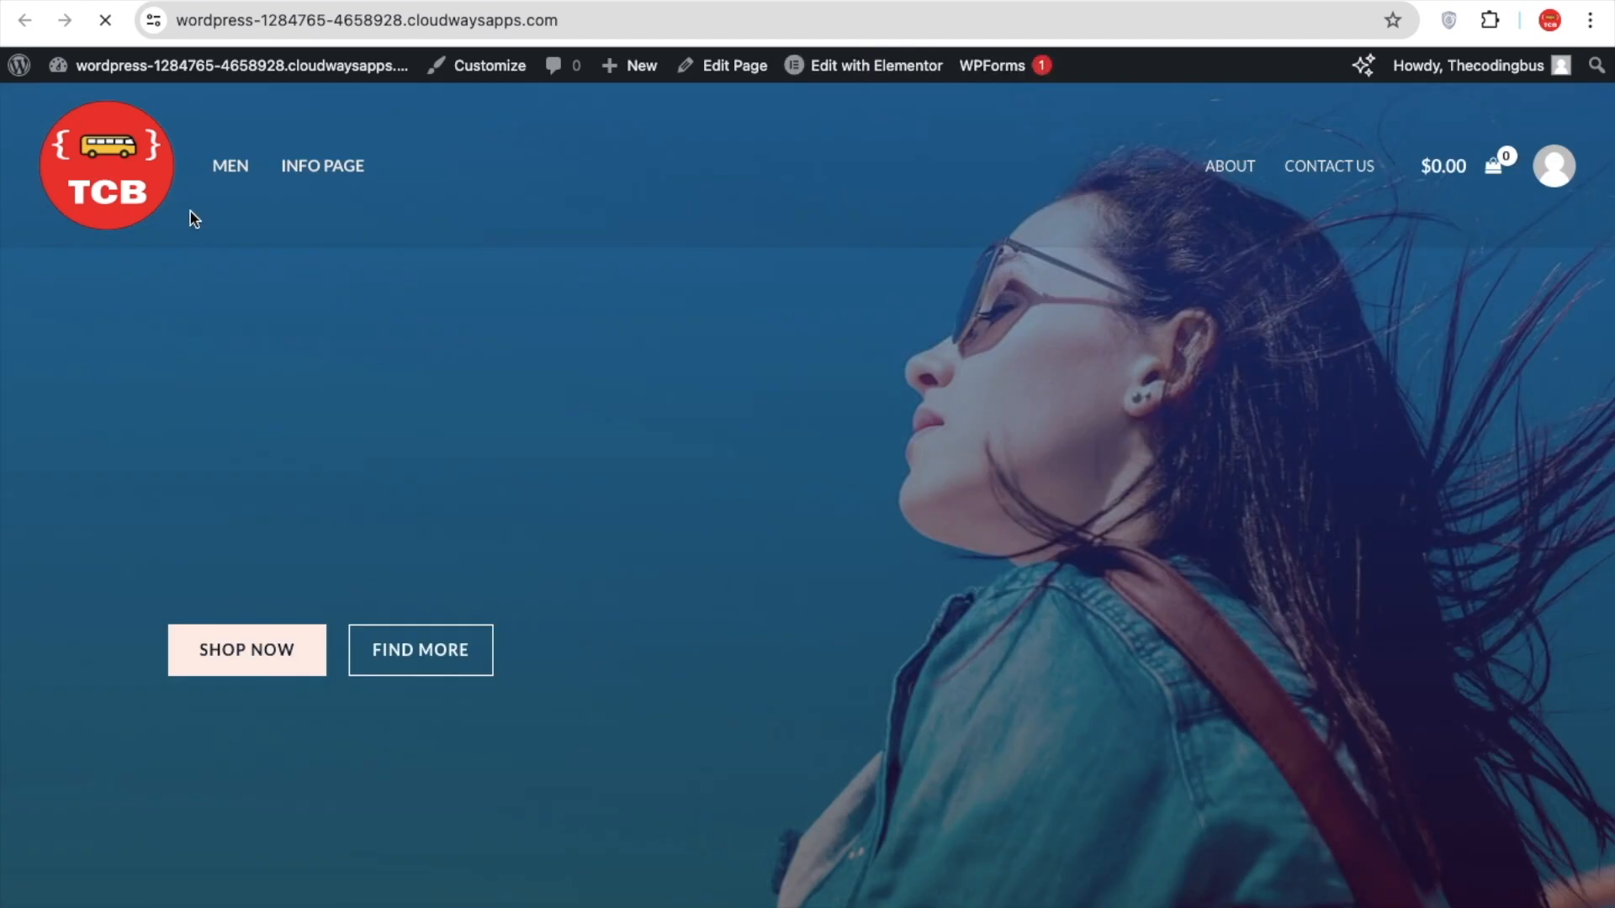
scroll(632, 288, down, 10)
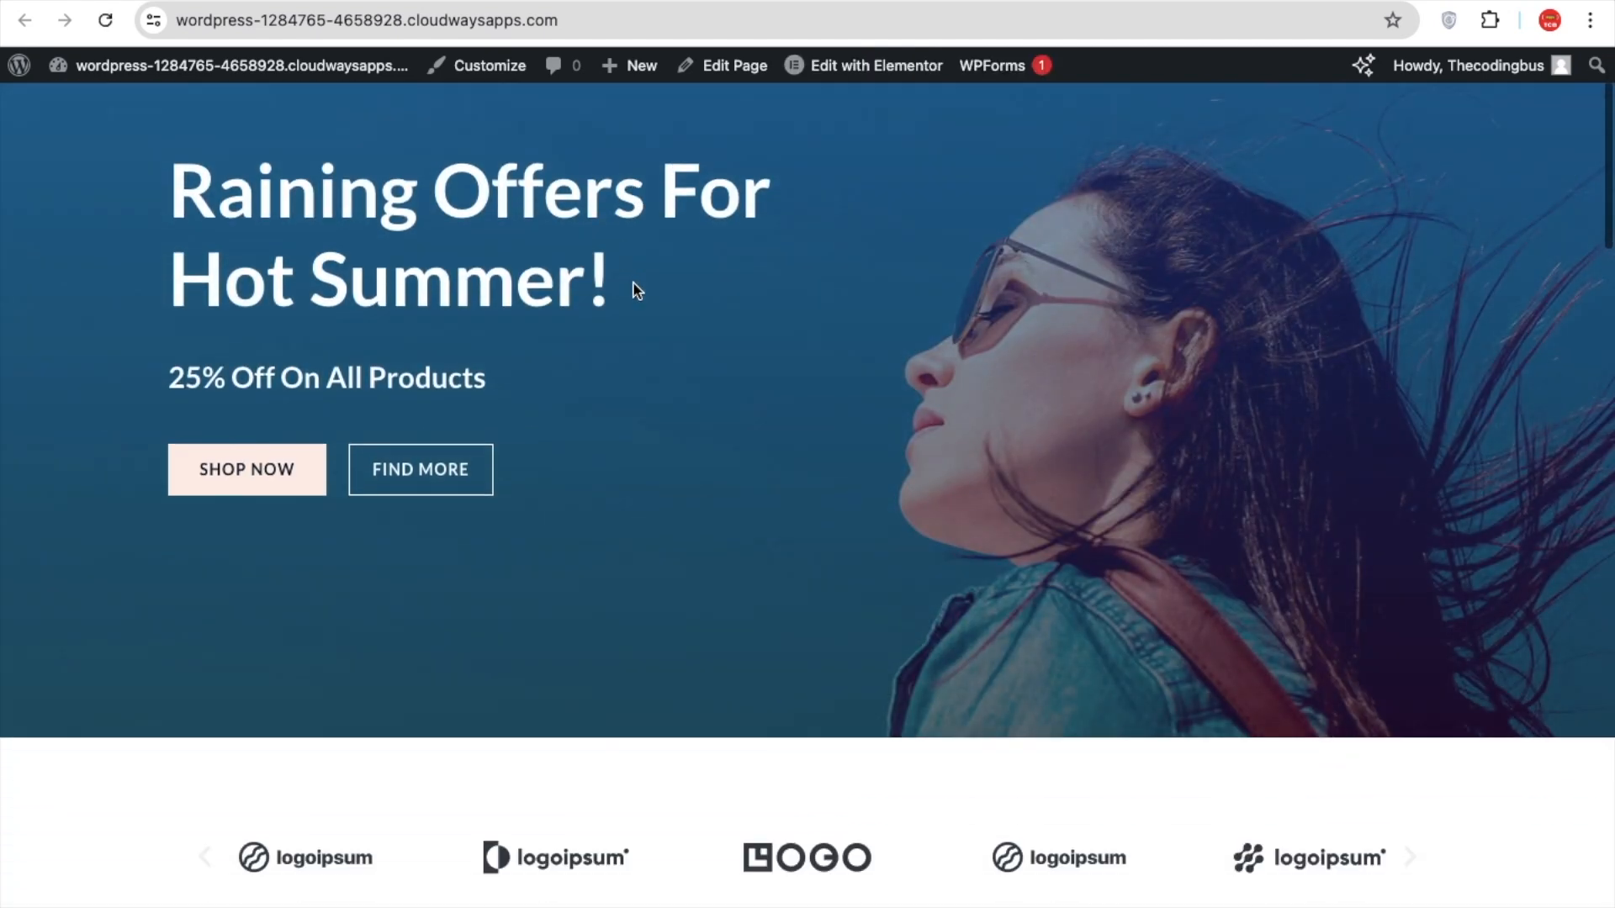
scroll(632, 289, up, 10)
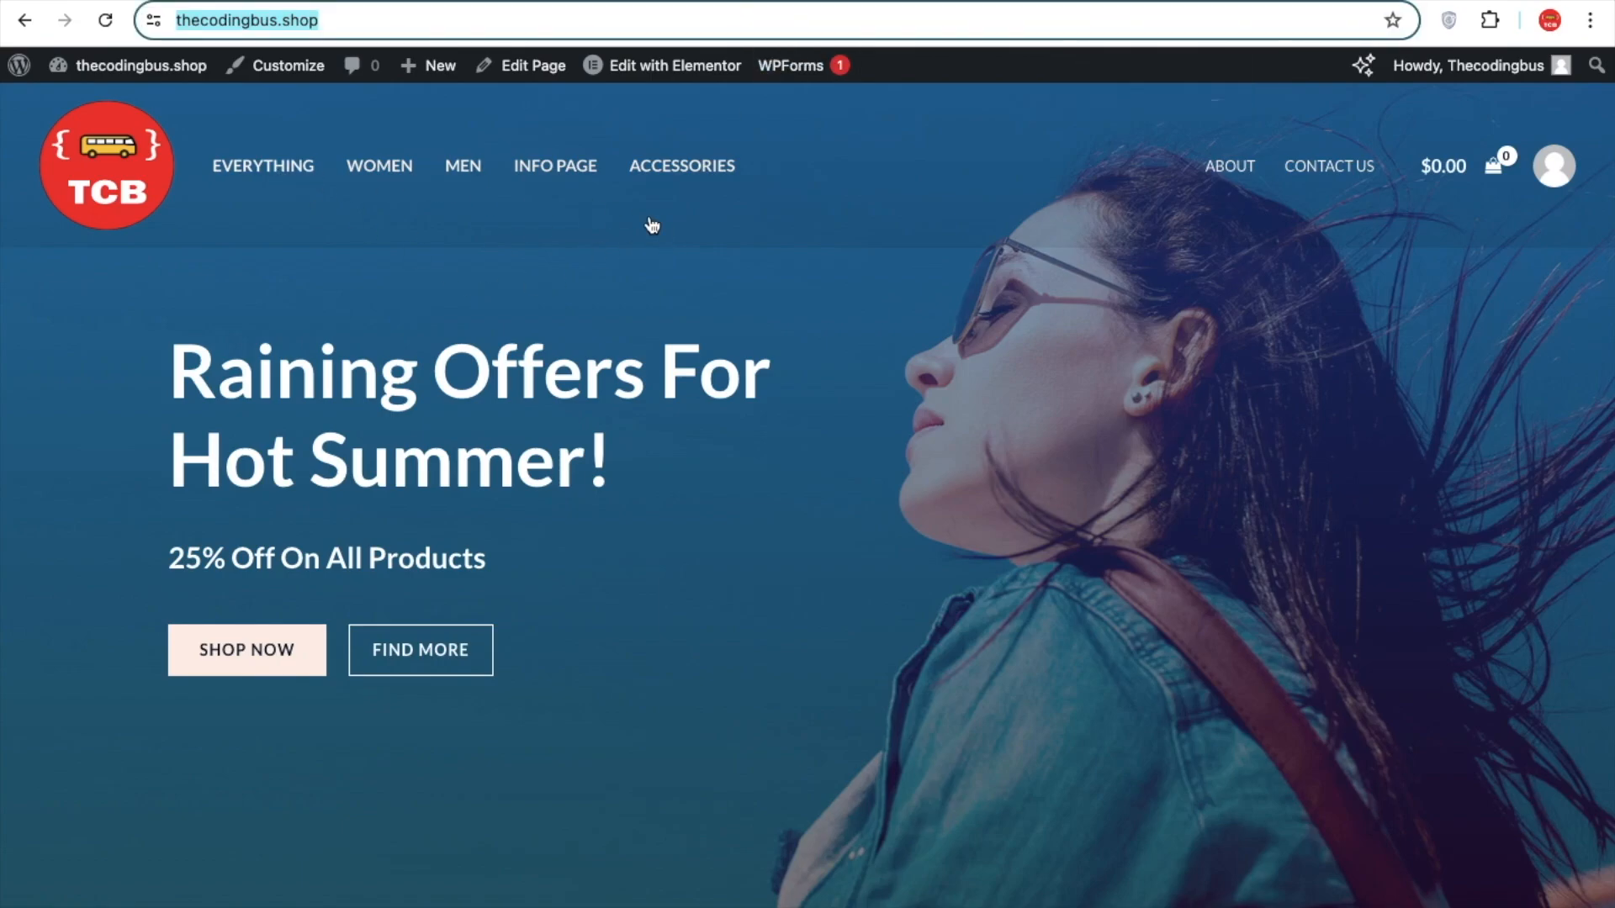
click(474, 436)
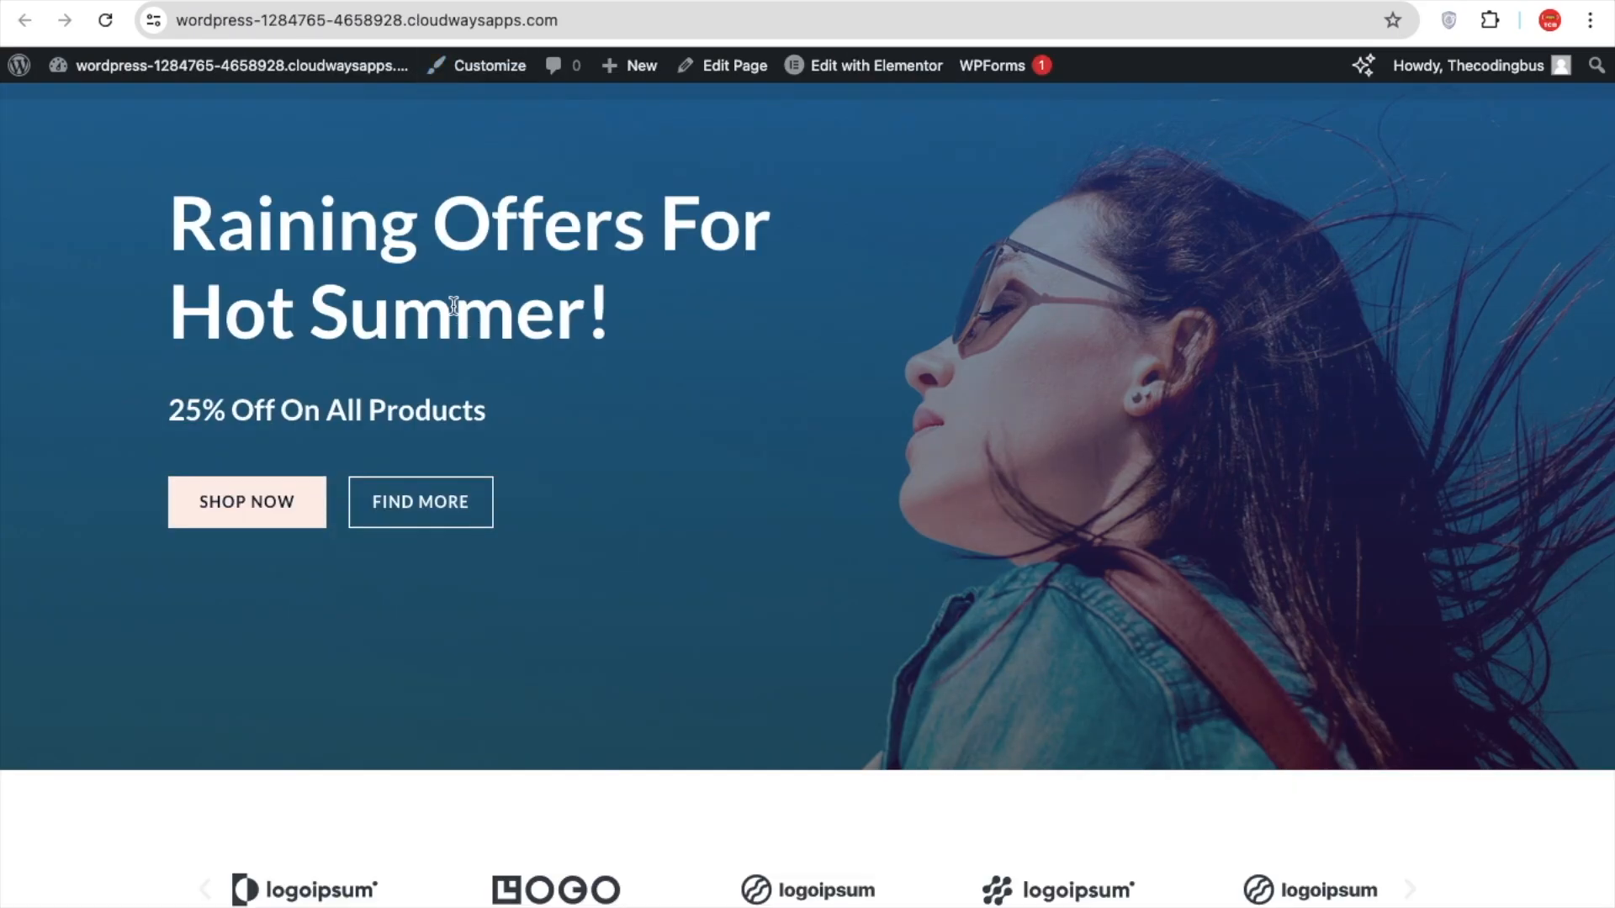
scroll(451, 303, up, 3)
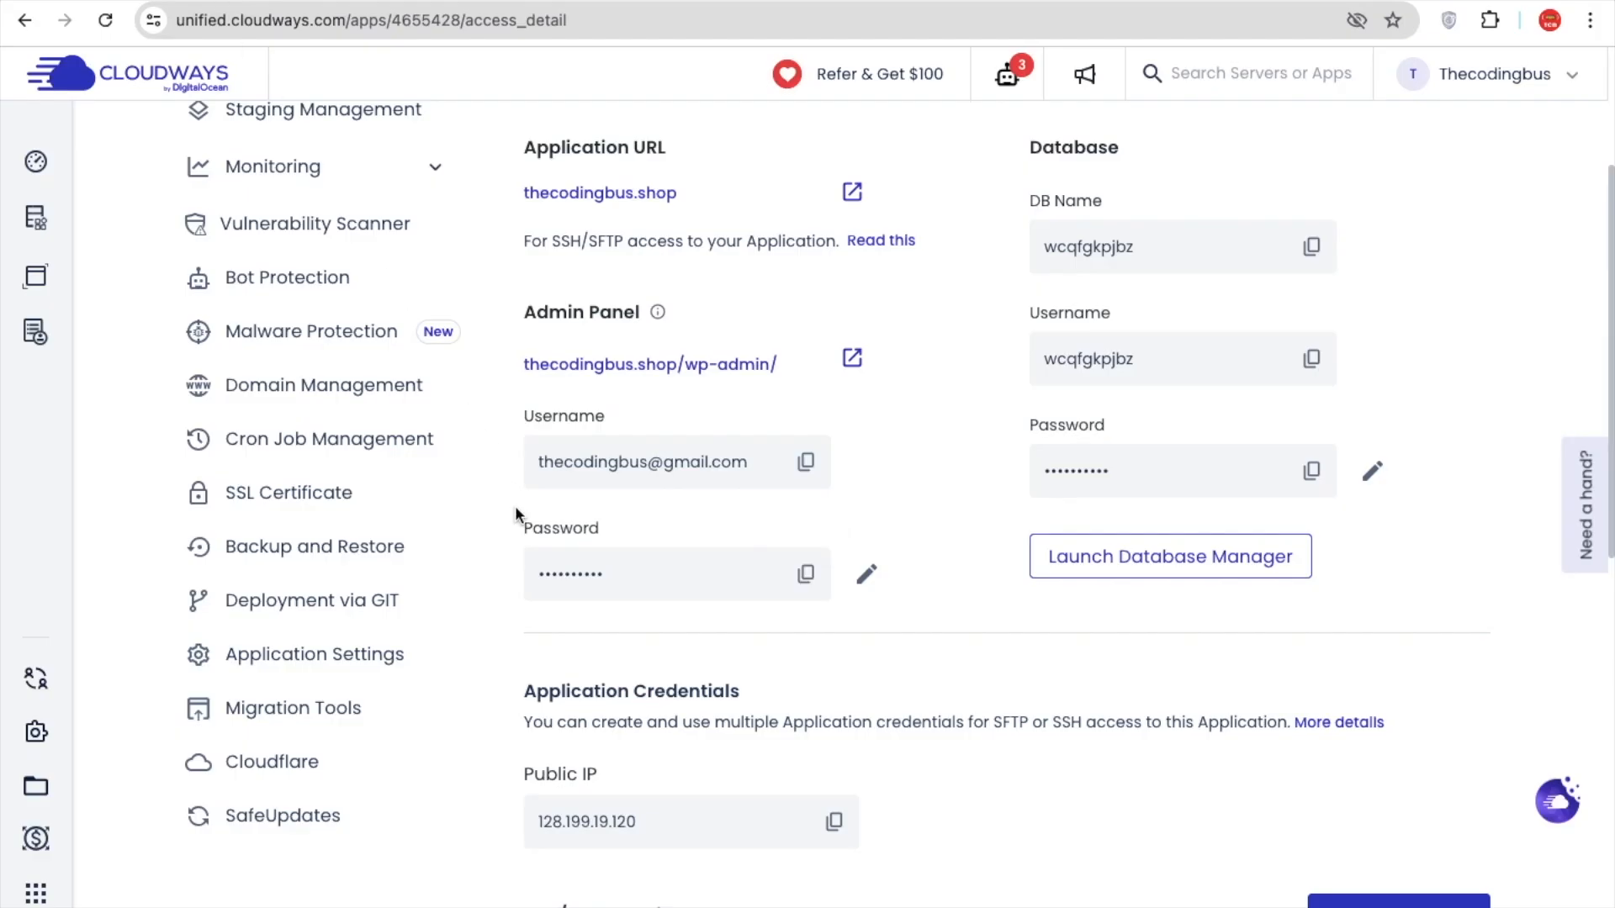
Return to Cloudways and open Staging Management for the Staging-TCB Shopping New application
scroll(515, 506, up, 3)
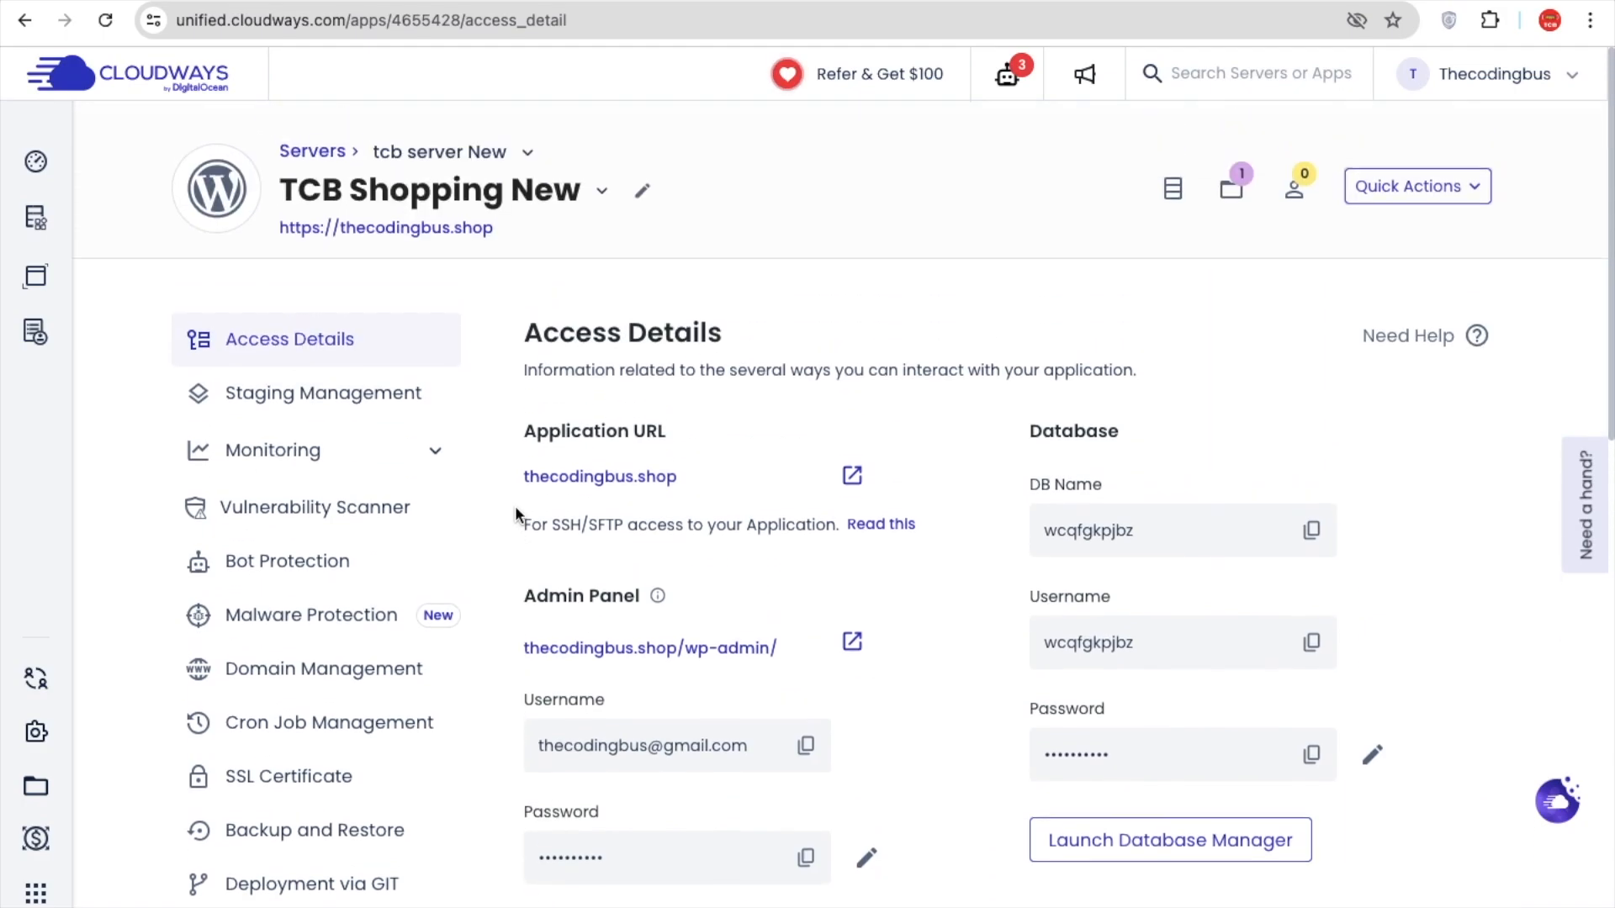
click(296, 143)
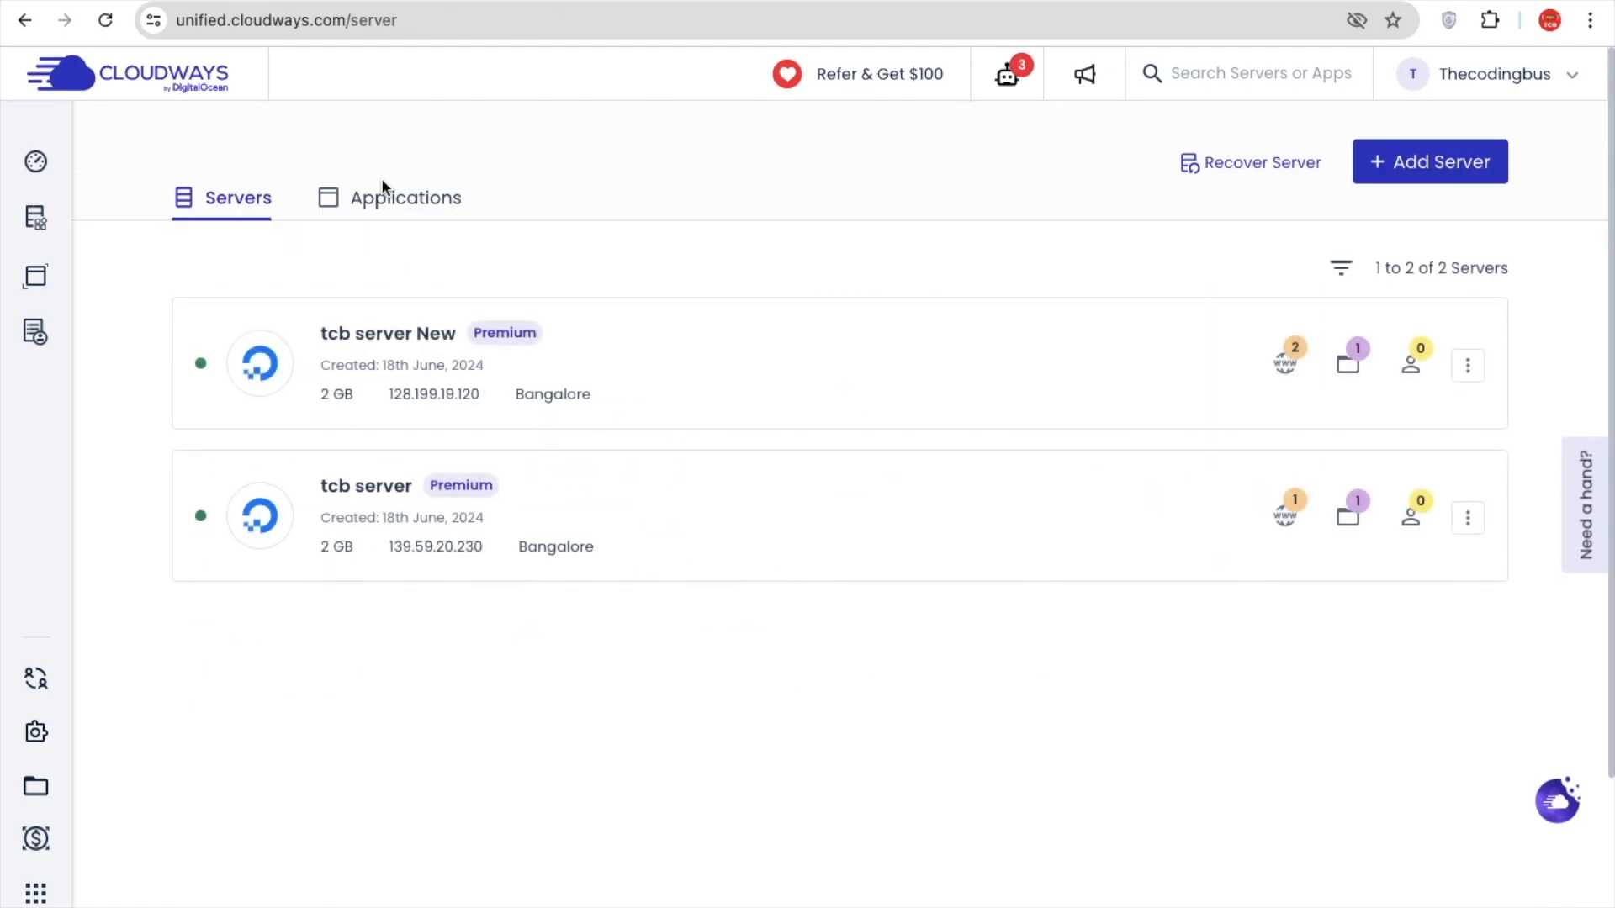
click(376, 256)
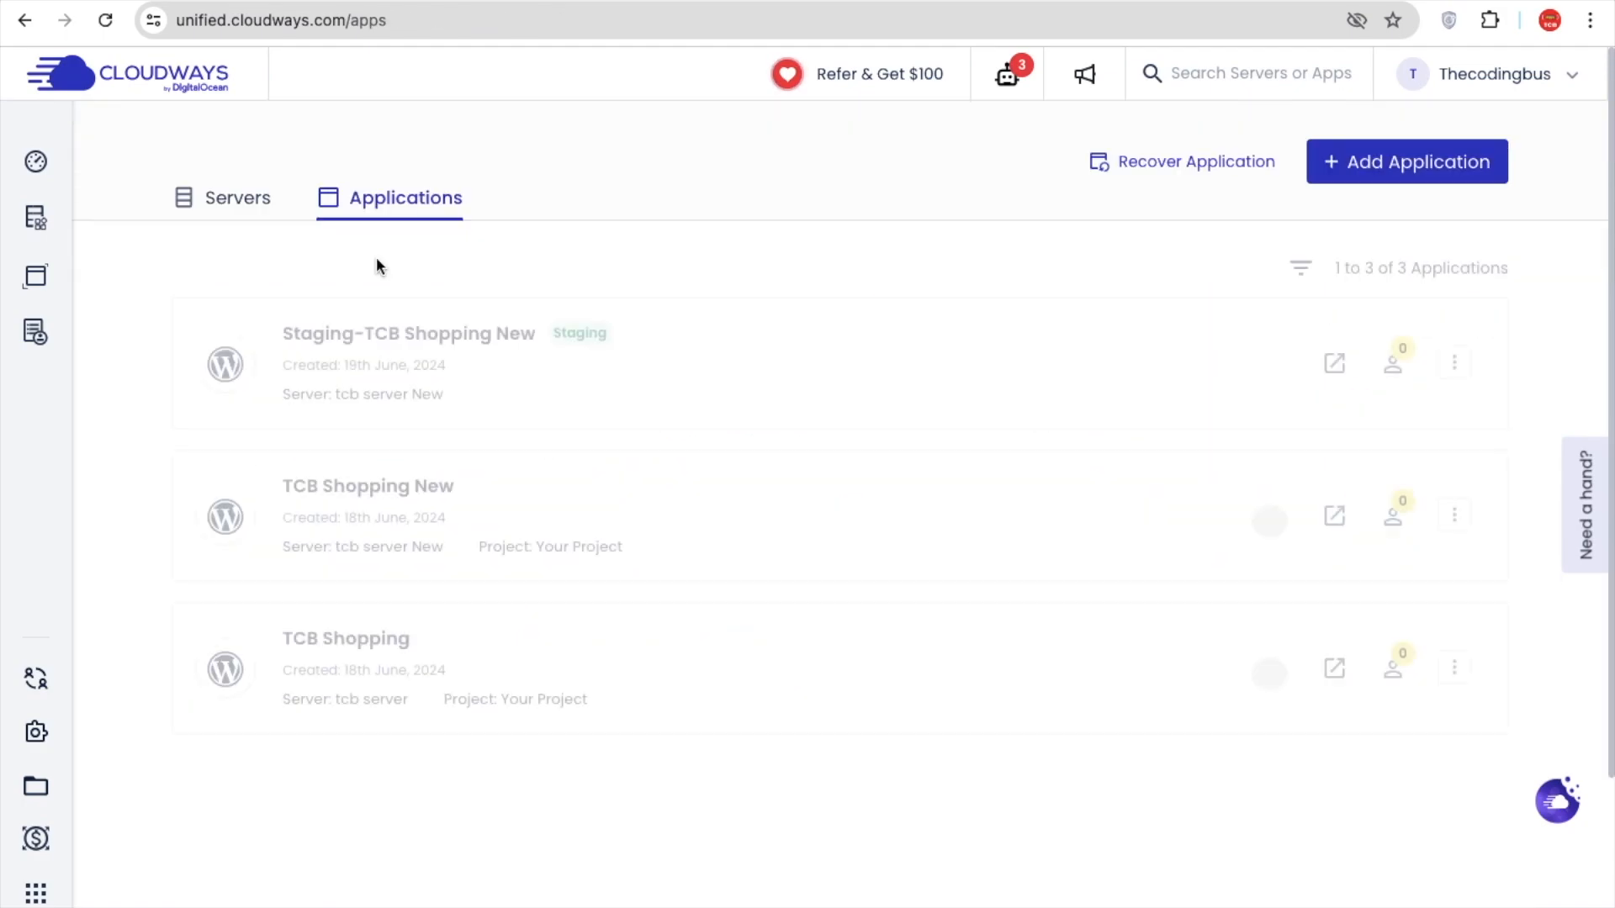
click(349, 357)
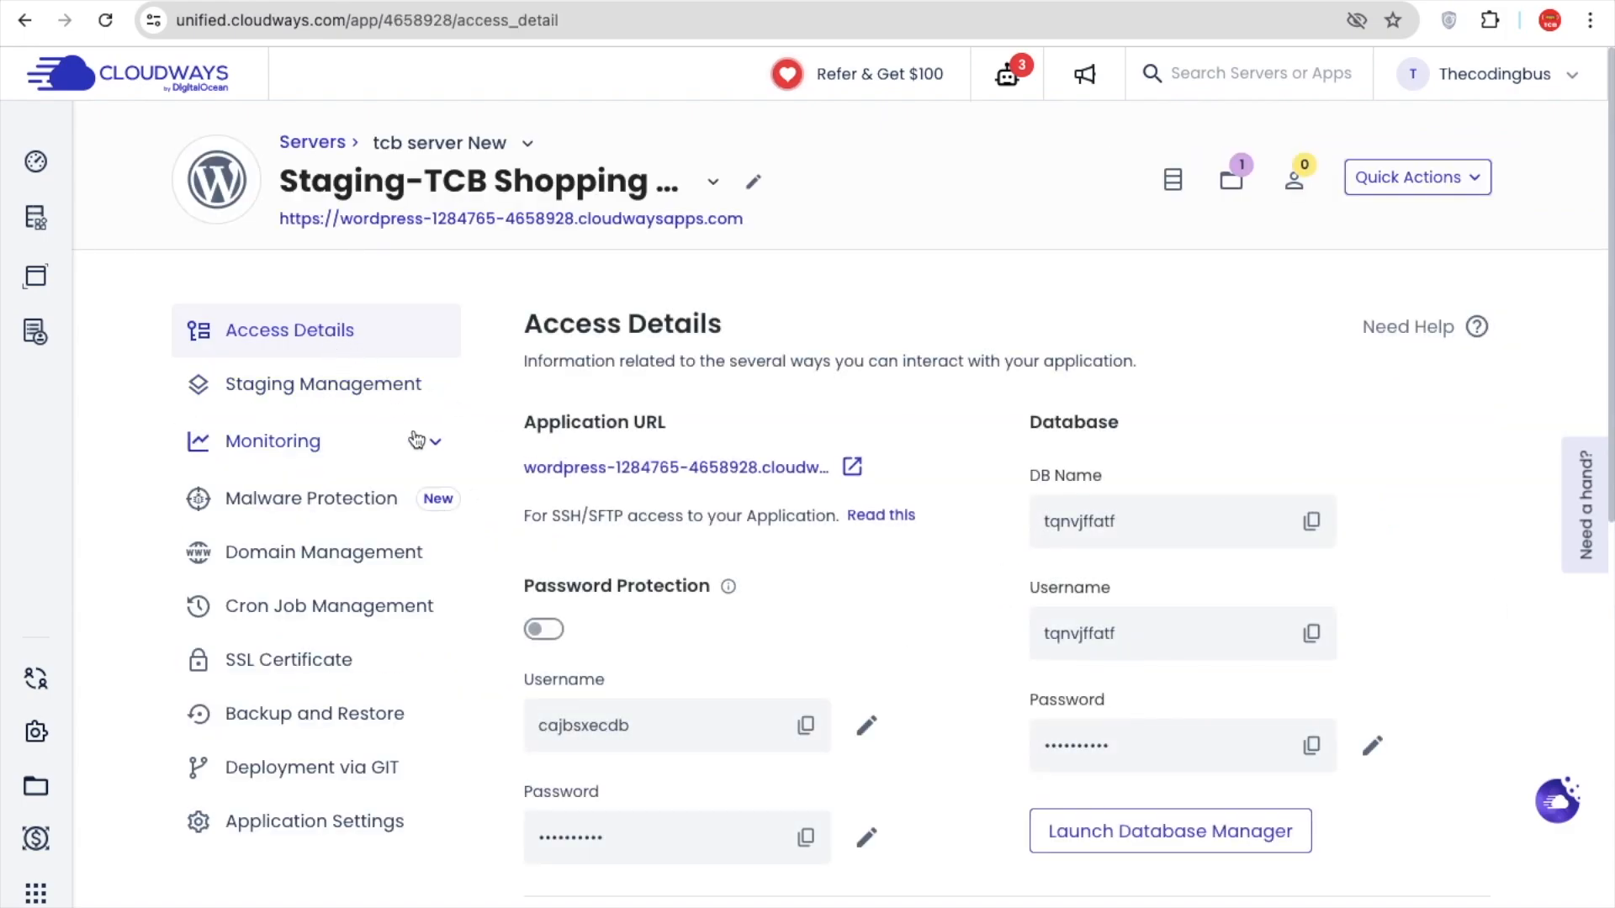
click(326, 383)
scroll(481, 413, down, 1)
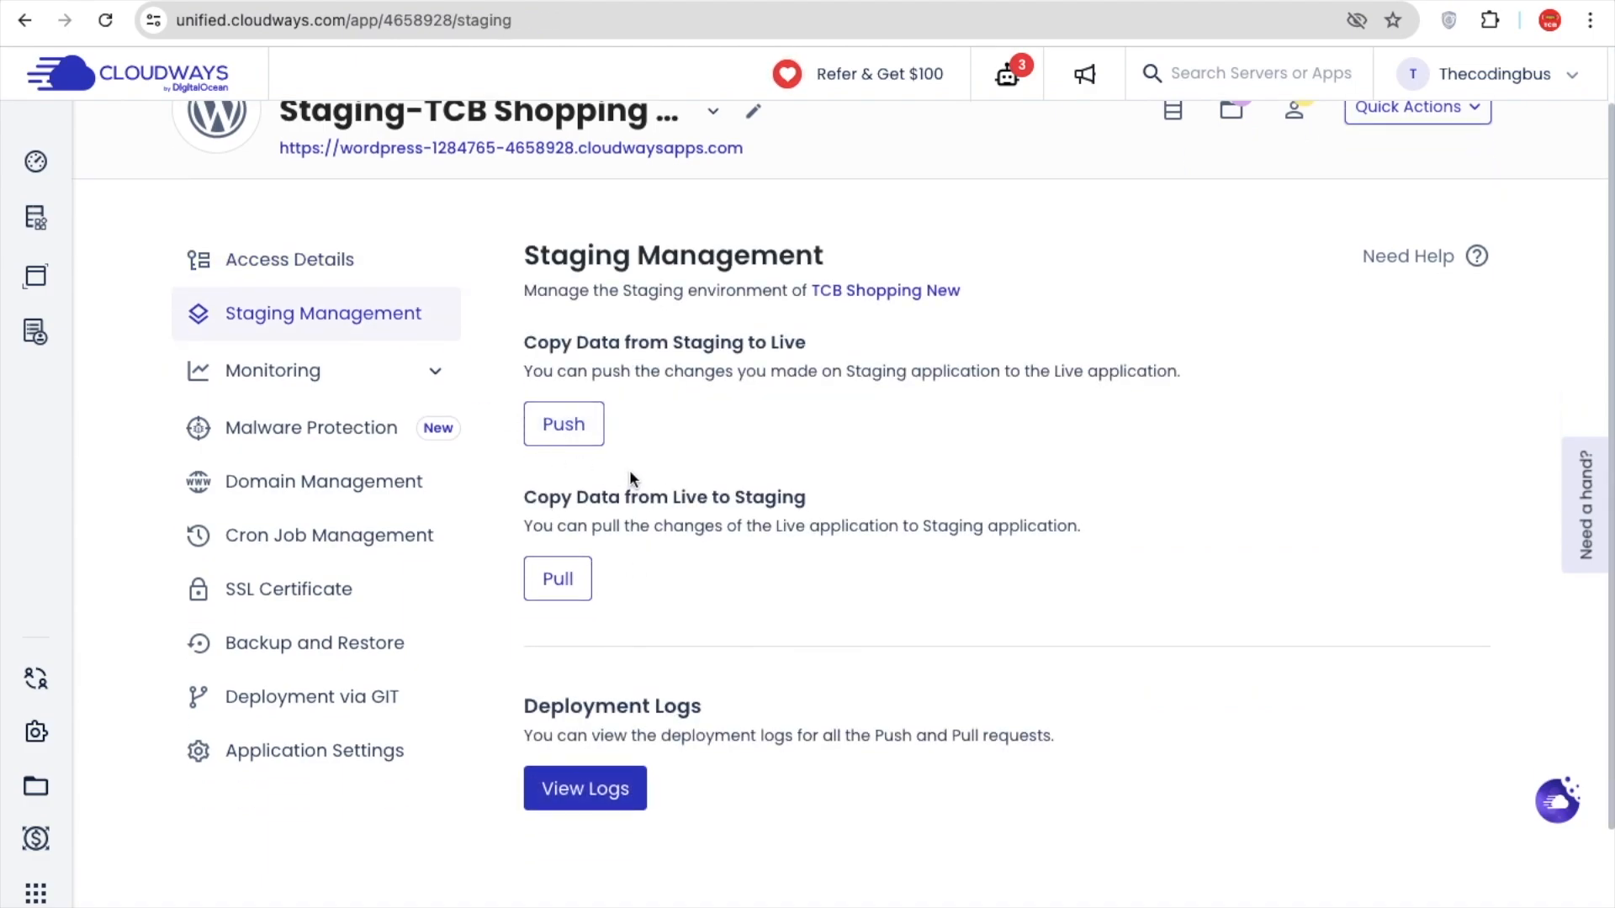
Push staging to live with Web Application Files set to Overwrite and Database to Full DB, without taking a backup
scroll(629, 469, up, 1)
click(563, 482)
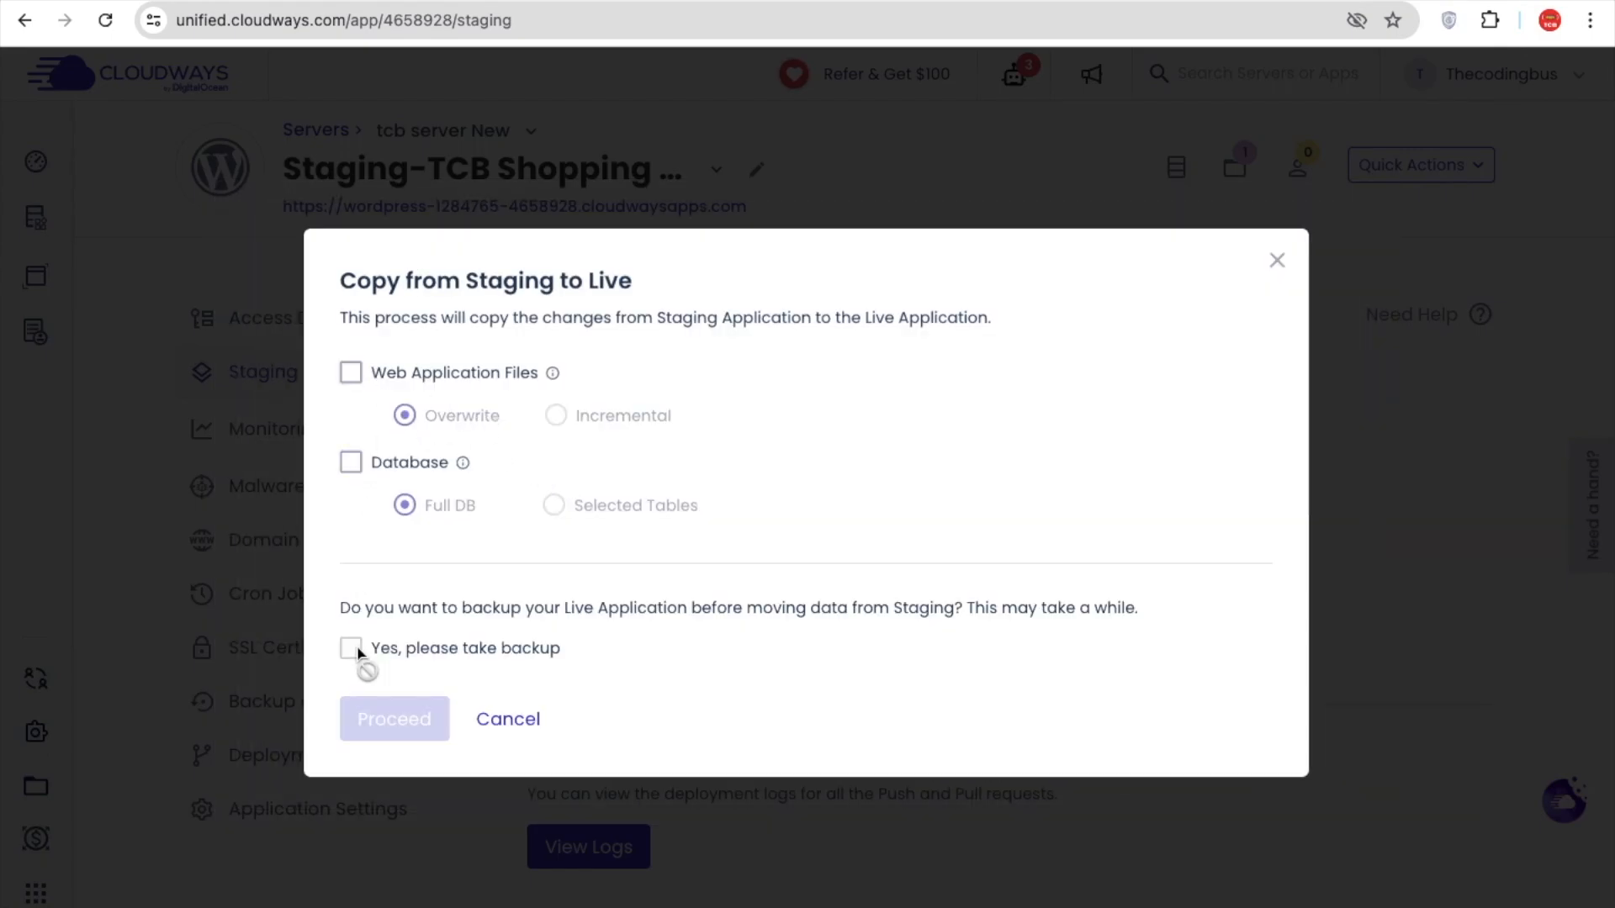
click(350, 373)
click(350, 462)
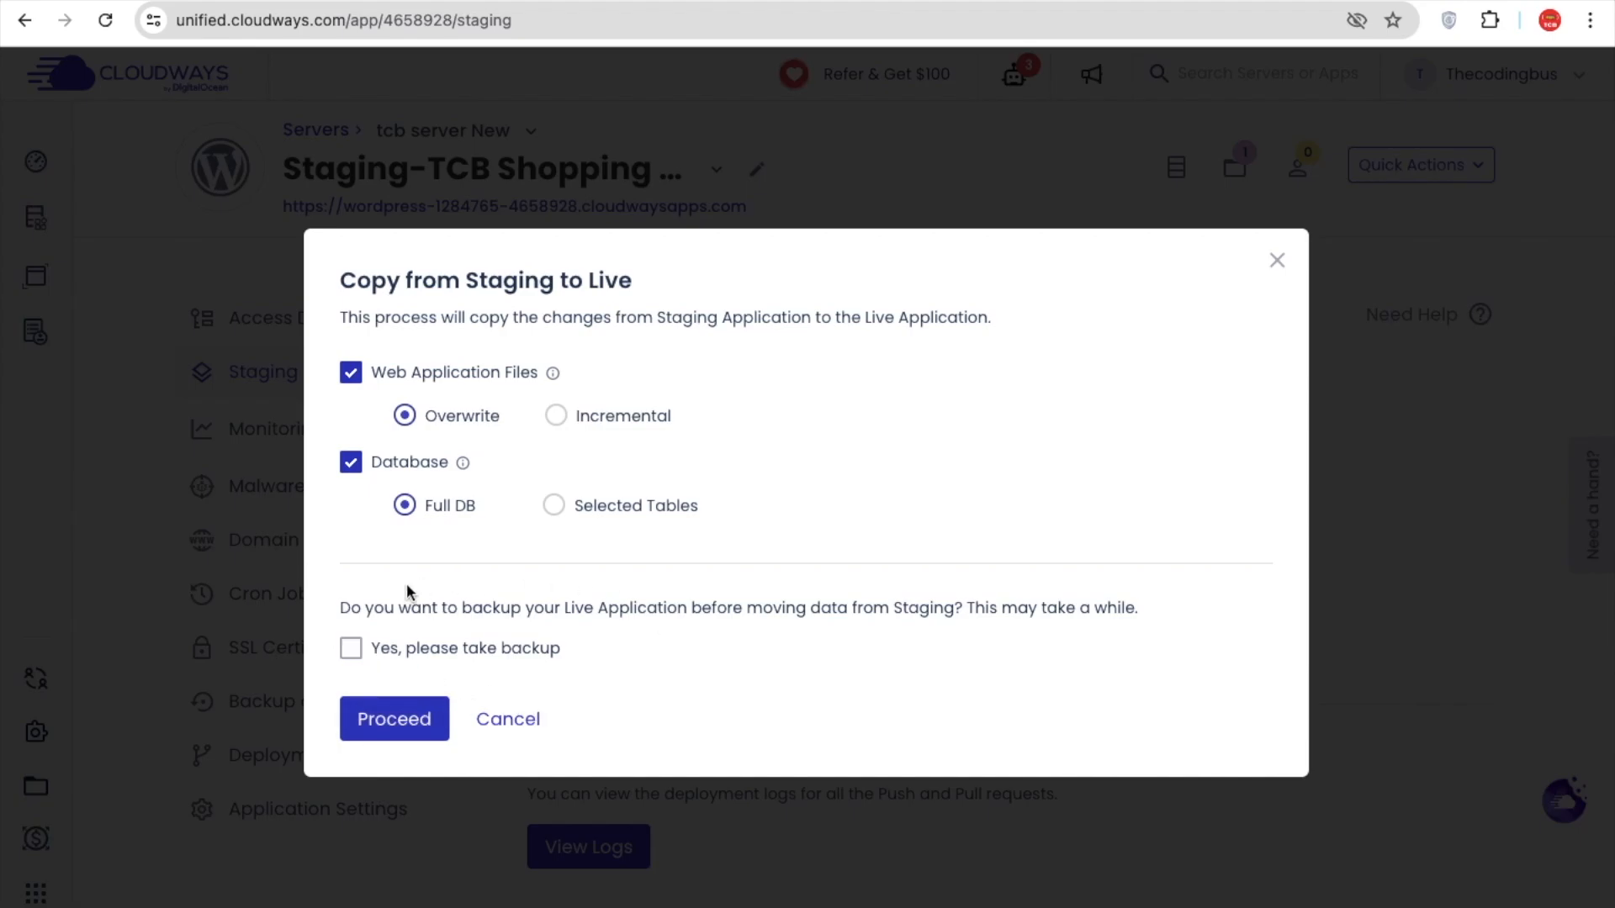
click(395, 724)
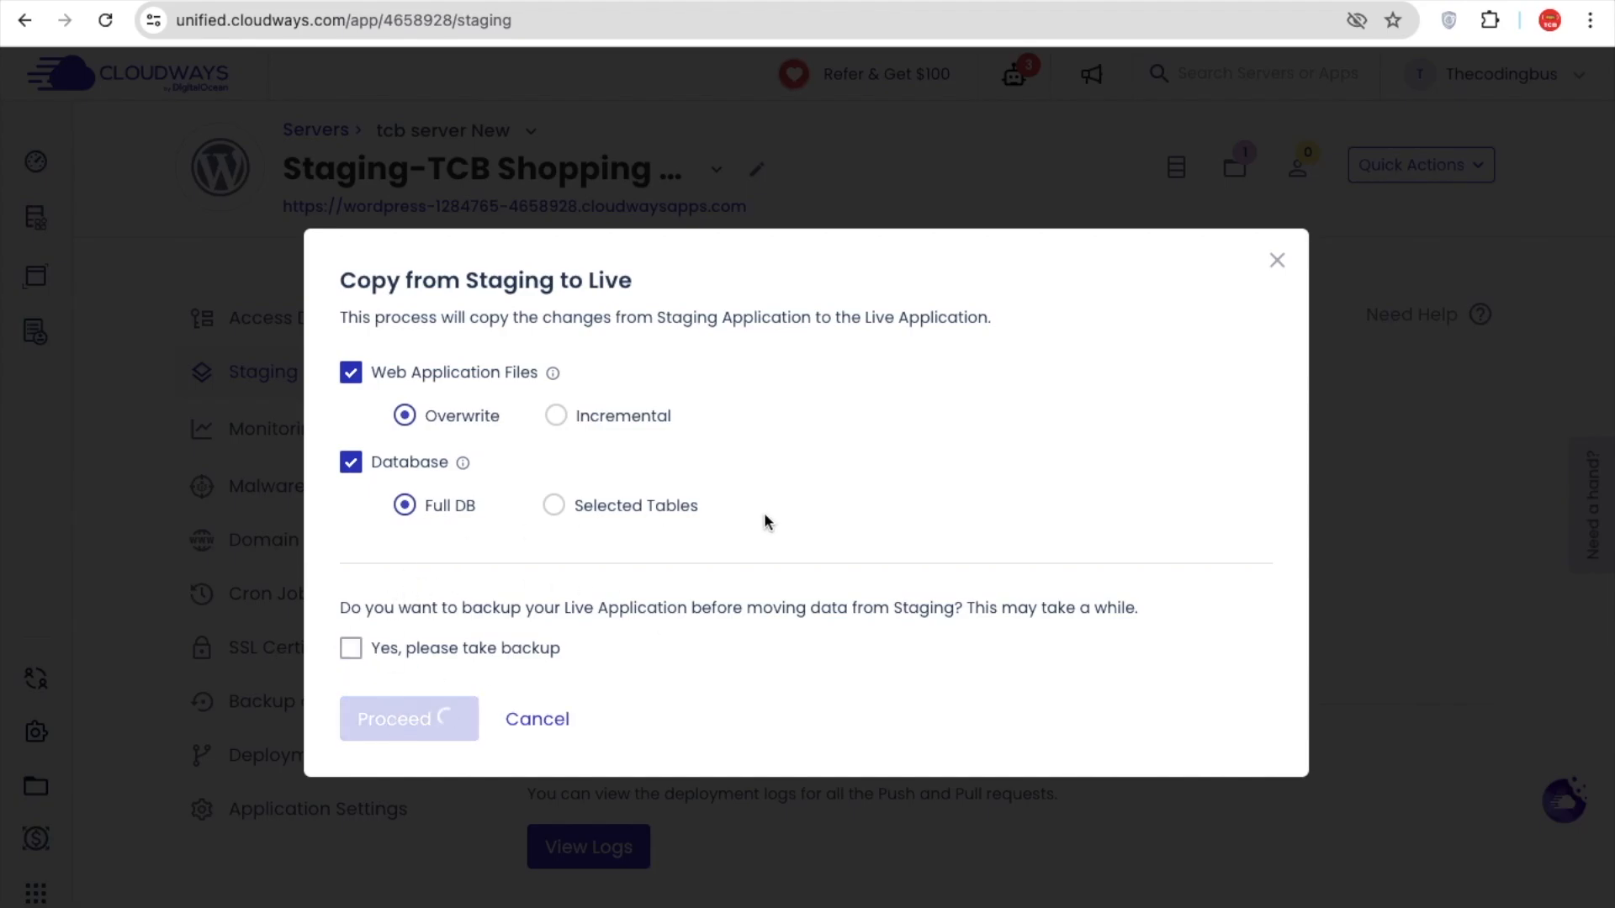
scroll(536, 347, down, 1)
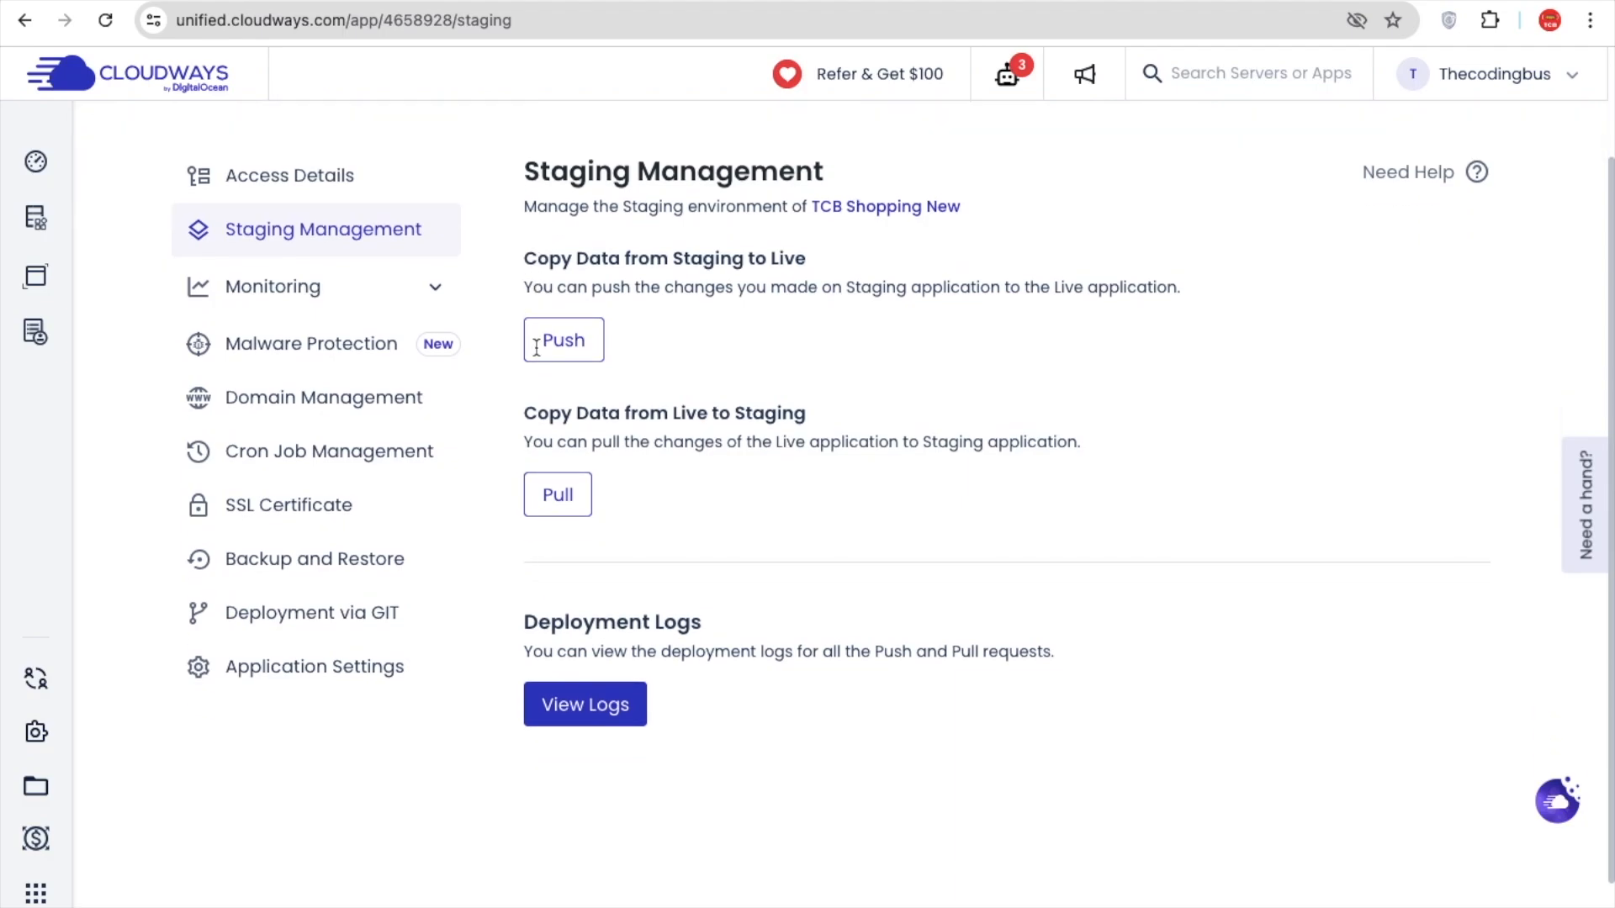
scroll(536, 347, up, 1)
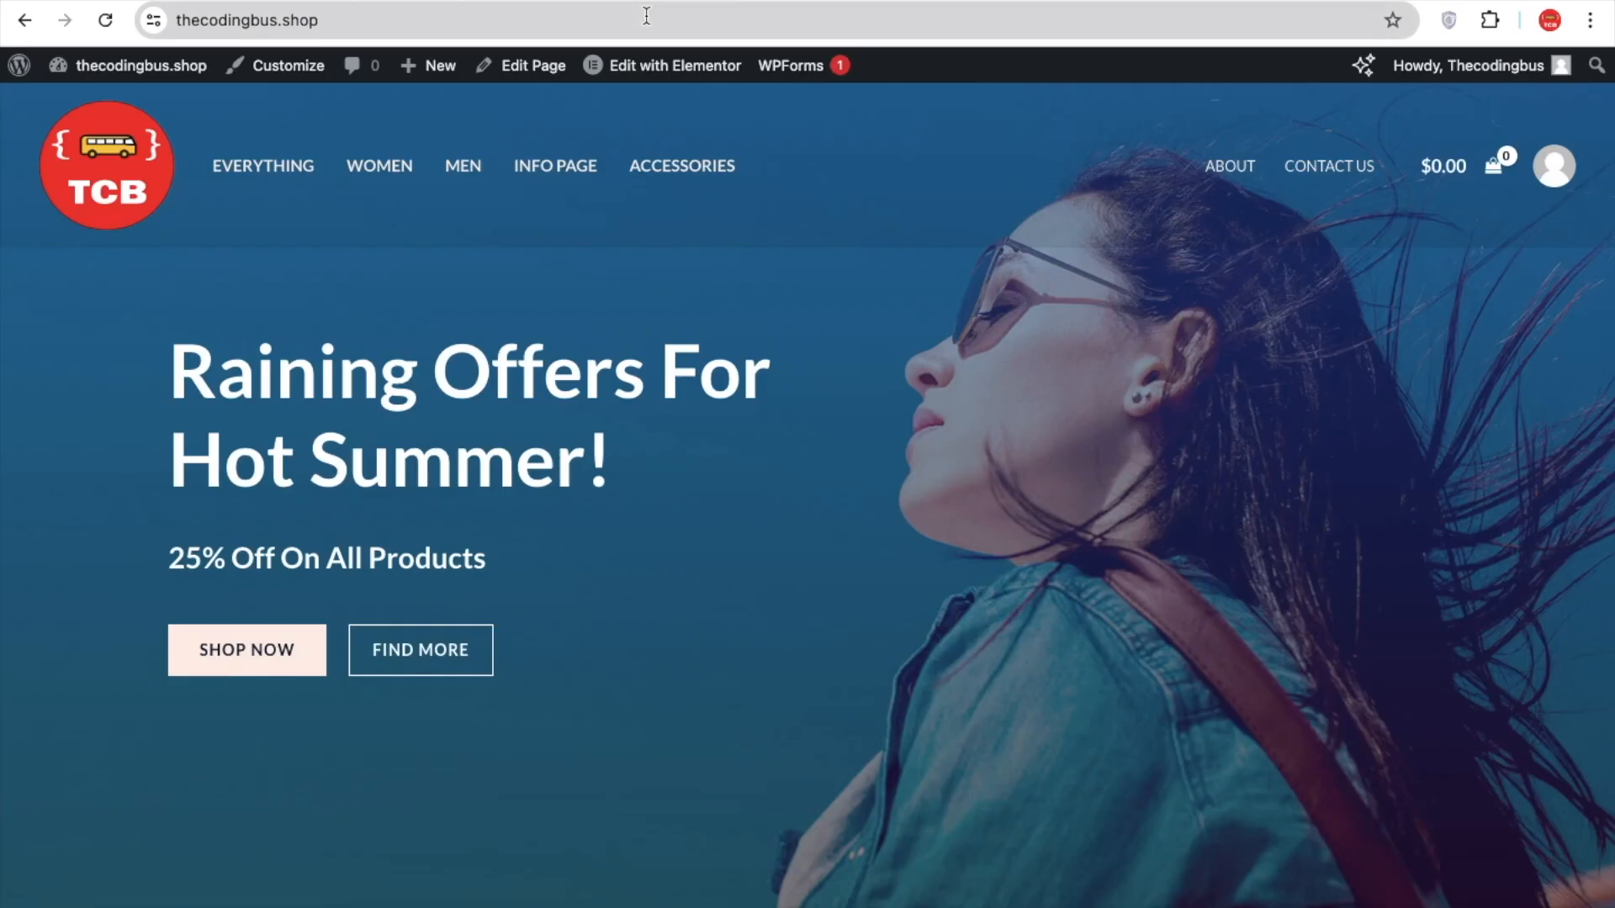
Reload the live site thecodingbus.shop and compare its home page header menu with the staging site
click(646, 16)
key(Return)
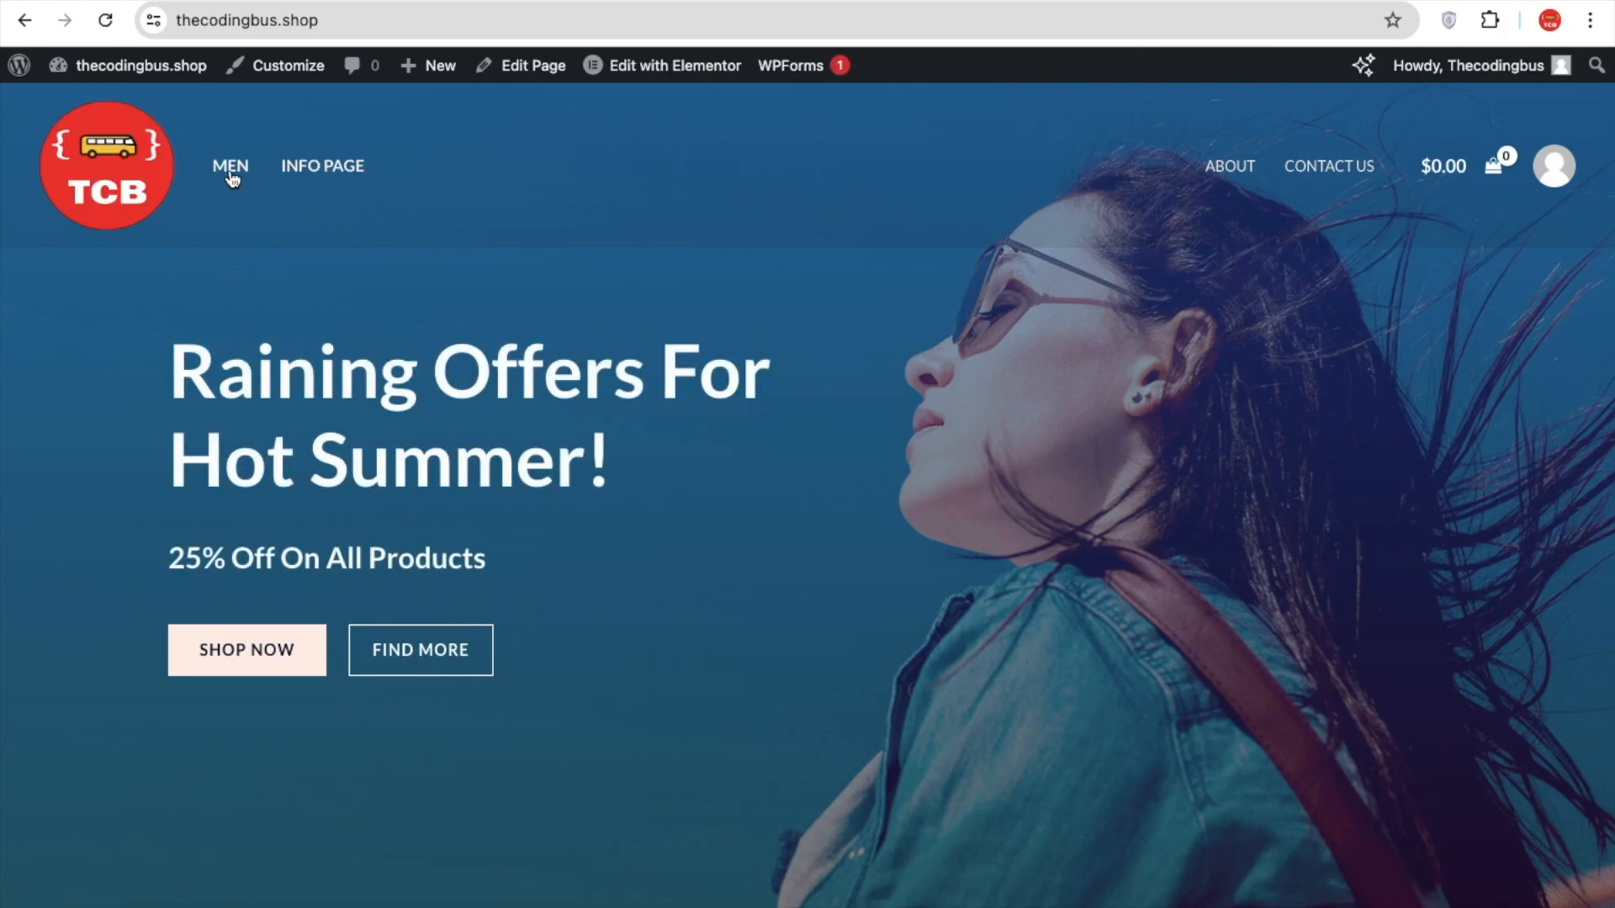
key(ctrl+Tab)
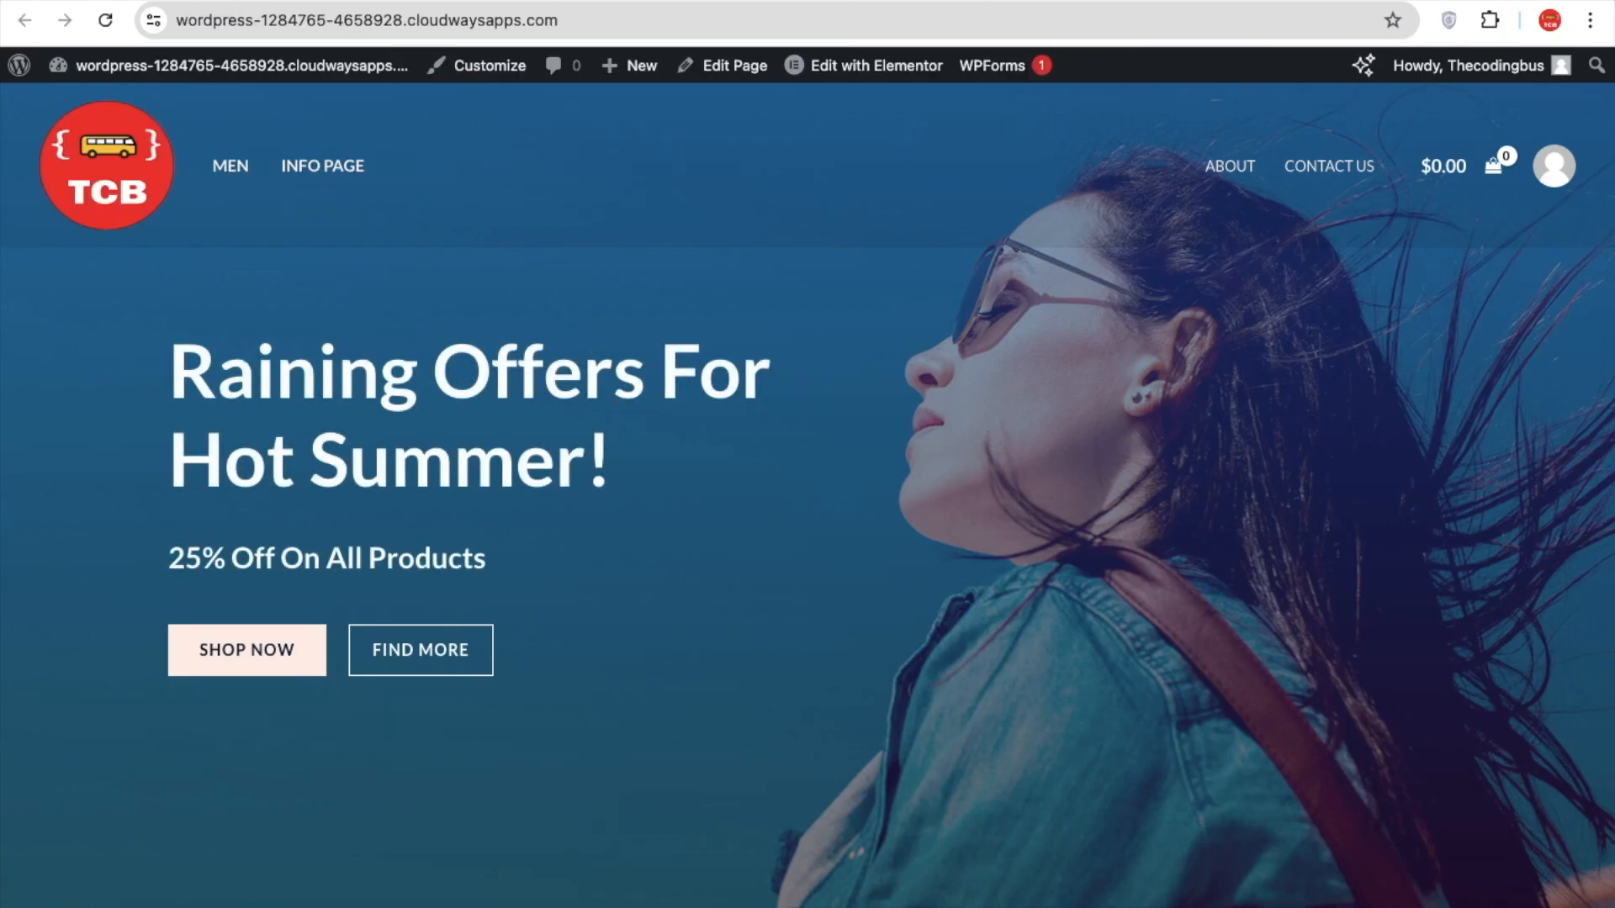
scroll(912, 538, down, 4)
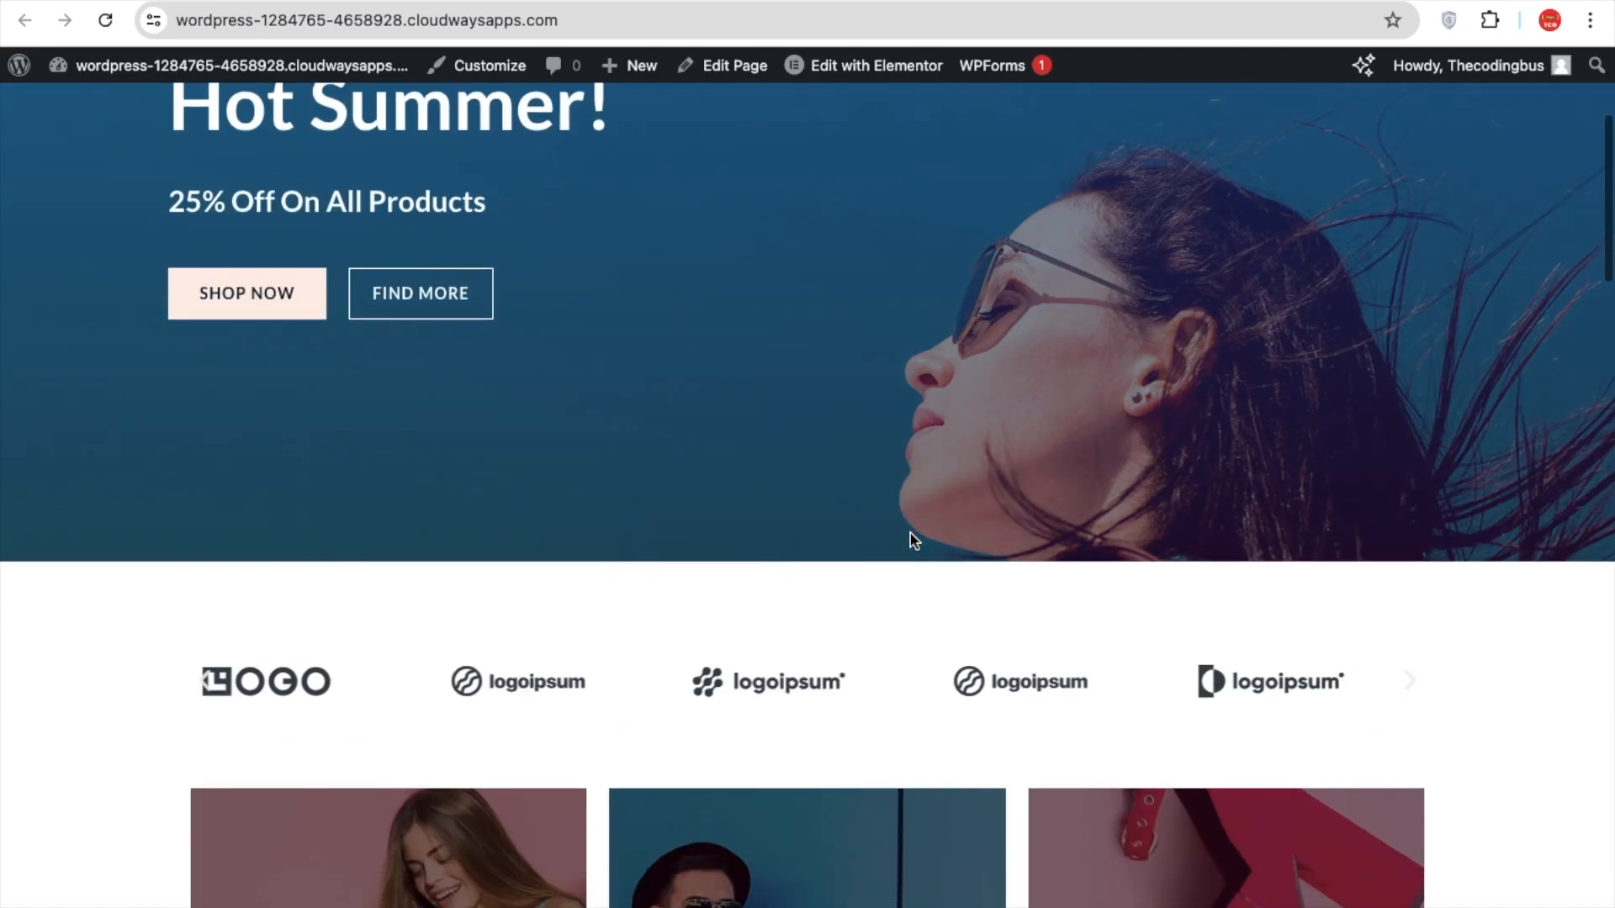
scroll(913, 538, up, 3)
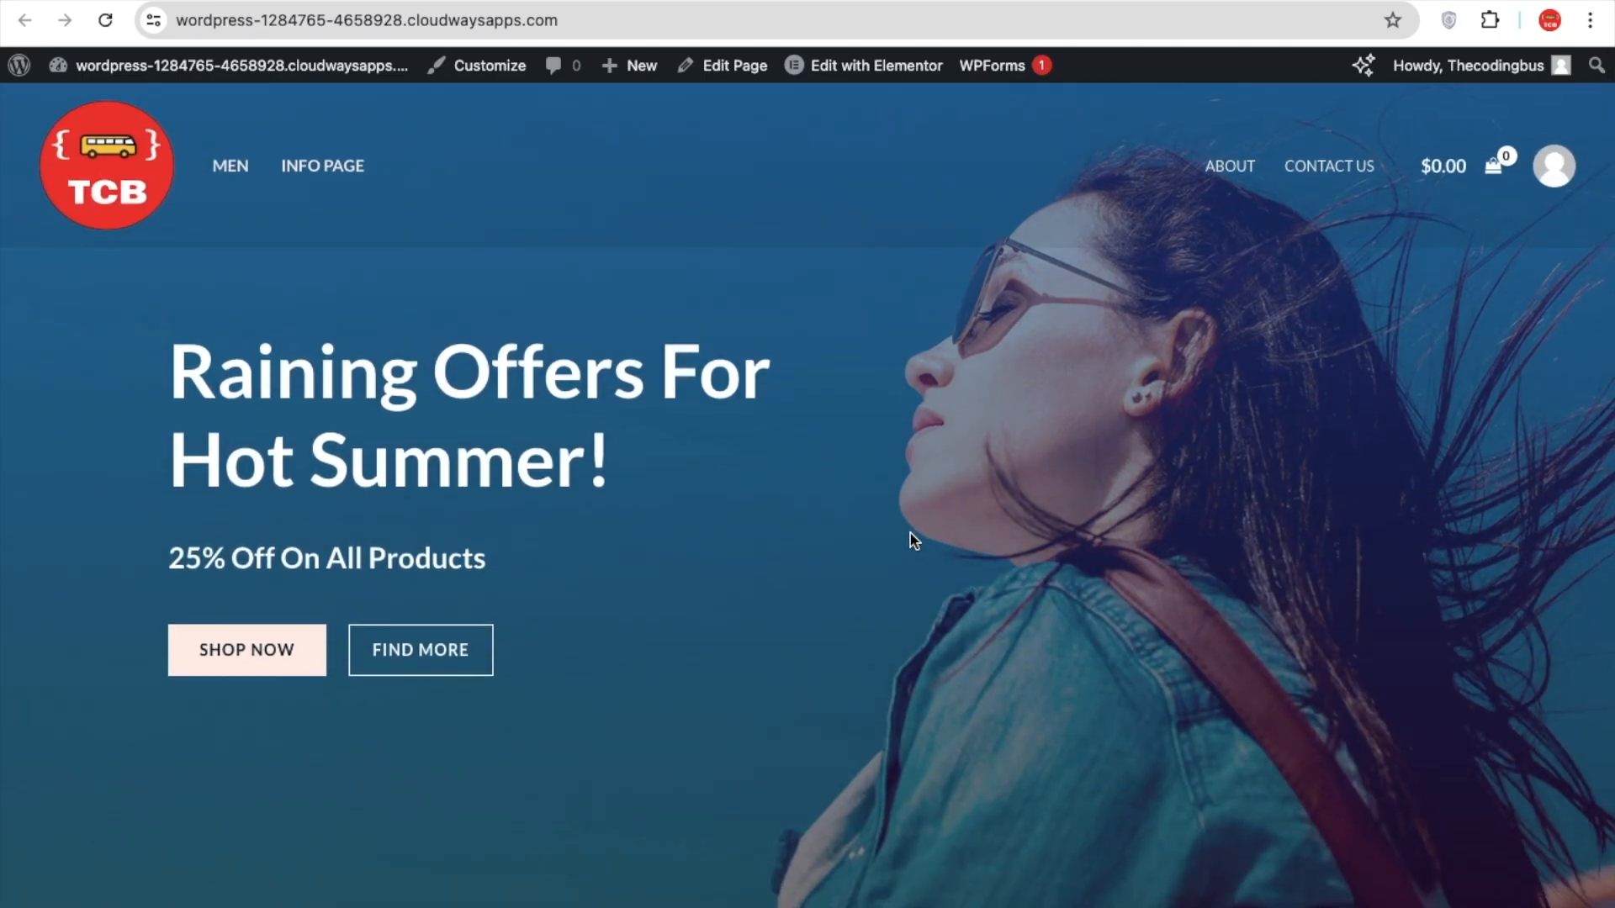